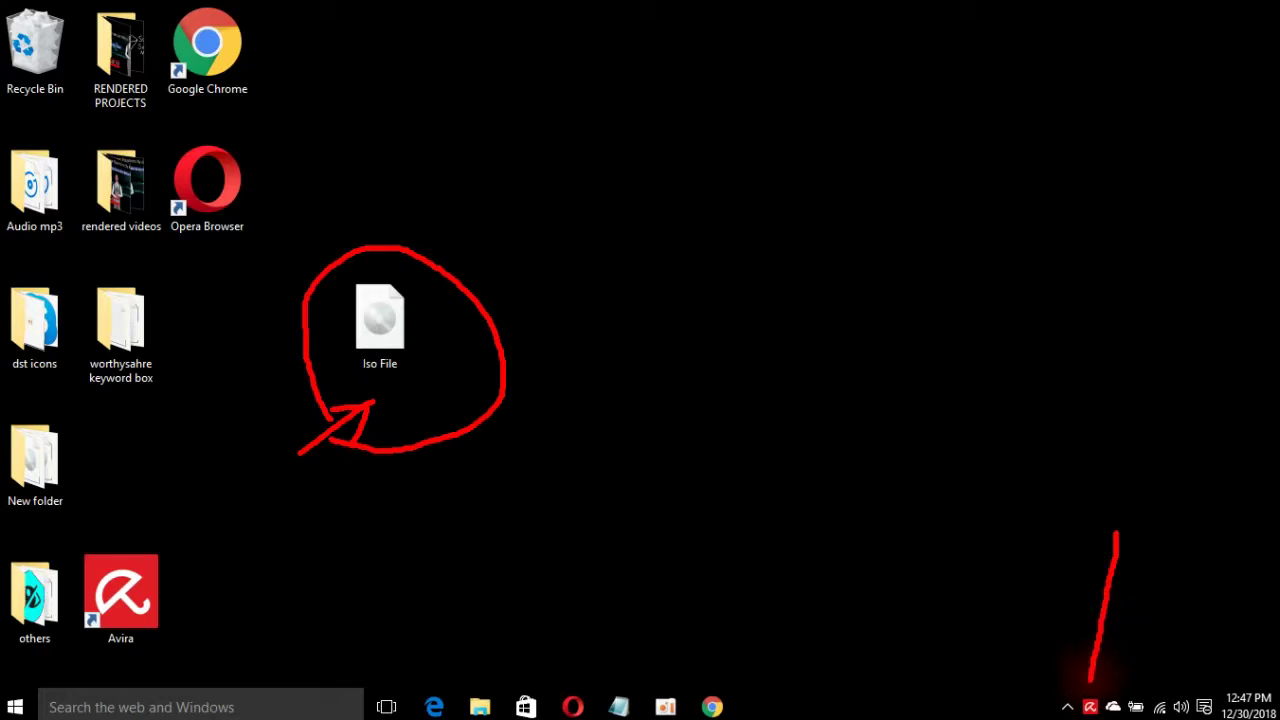
pyautogui.moveTo(1076, 638); pyautogui.dragTo(1089, 688)
pyautogui.moveTo(1123, 646); pyautogui.dragTo(1091, 684)
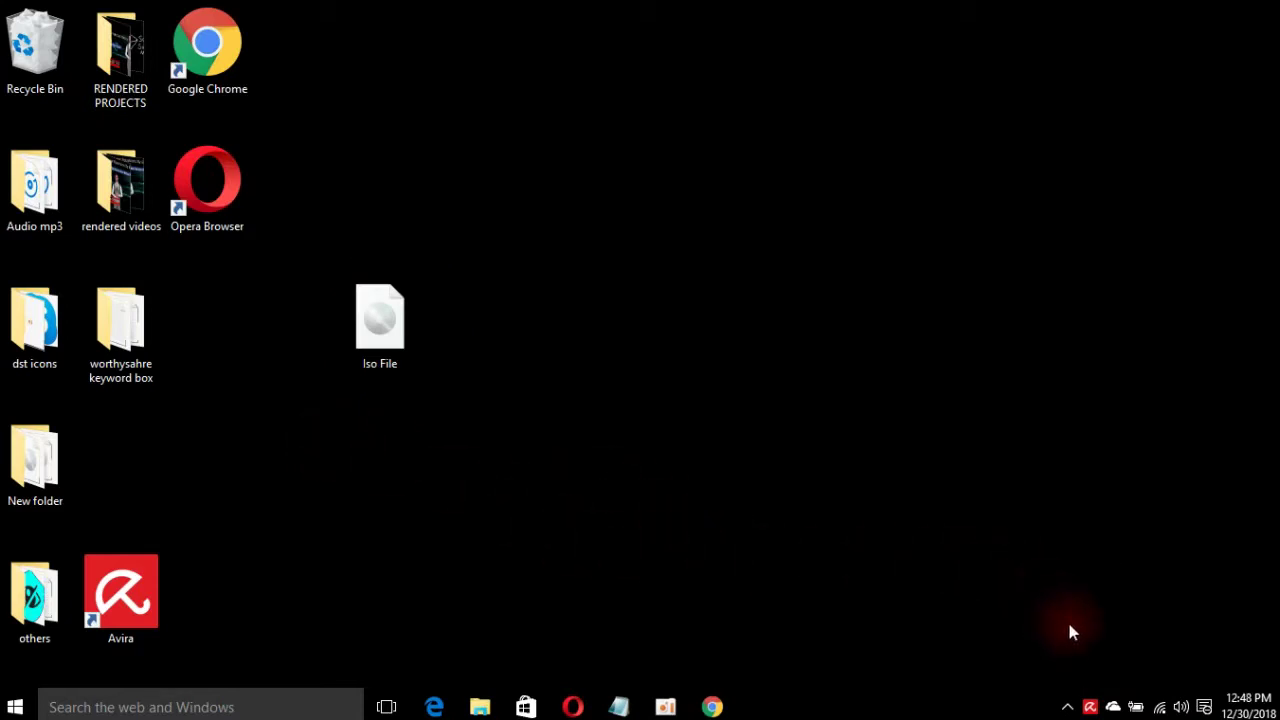
# - Disable Avira's Real-Time Protection and close the Avira window
pyautogui.click(1090, 707)
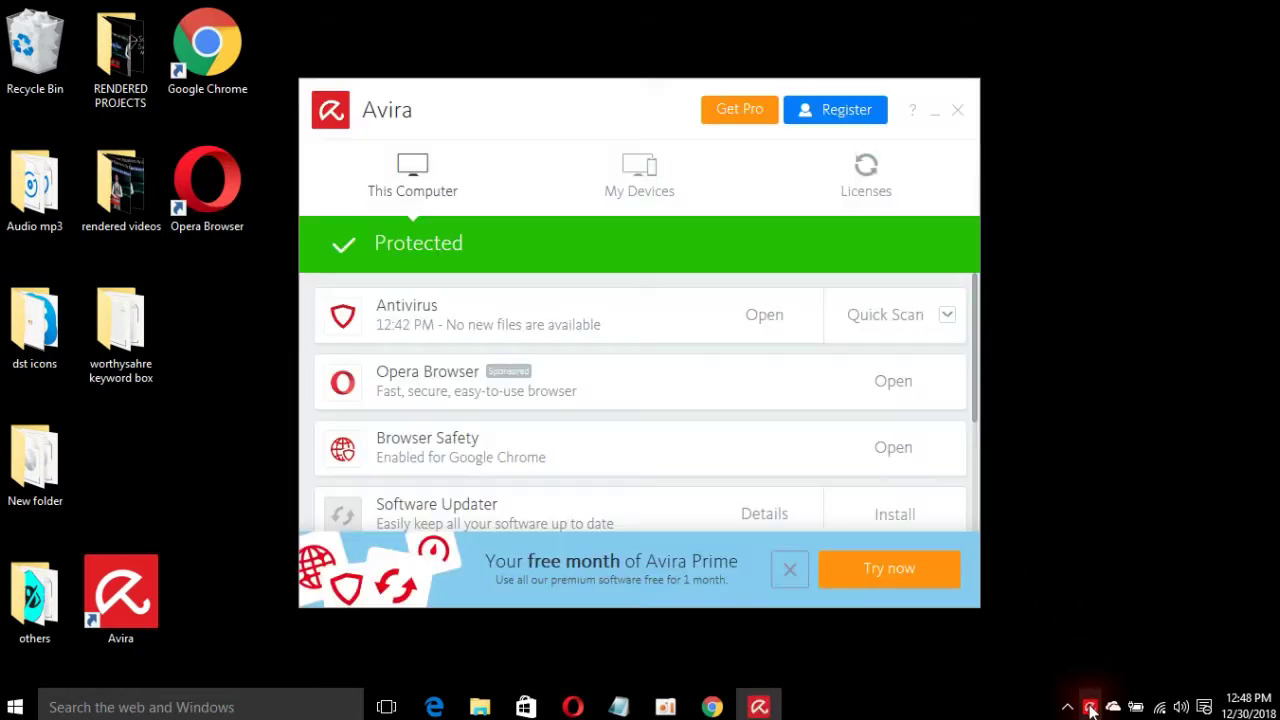
pyautogui.click(946, 315)
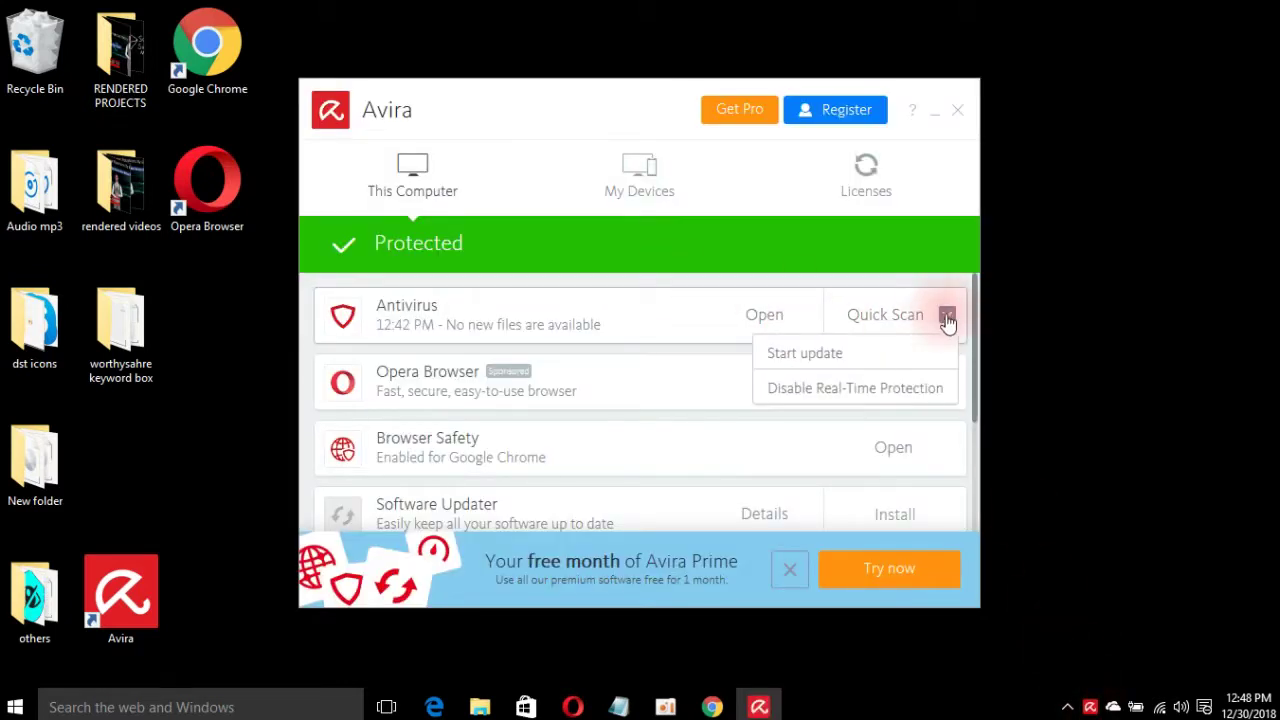
pyautogui.click(847, 392)
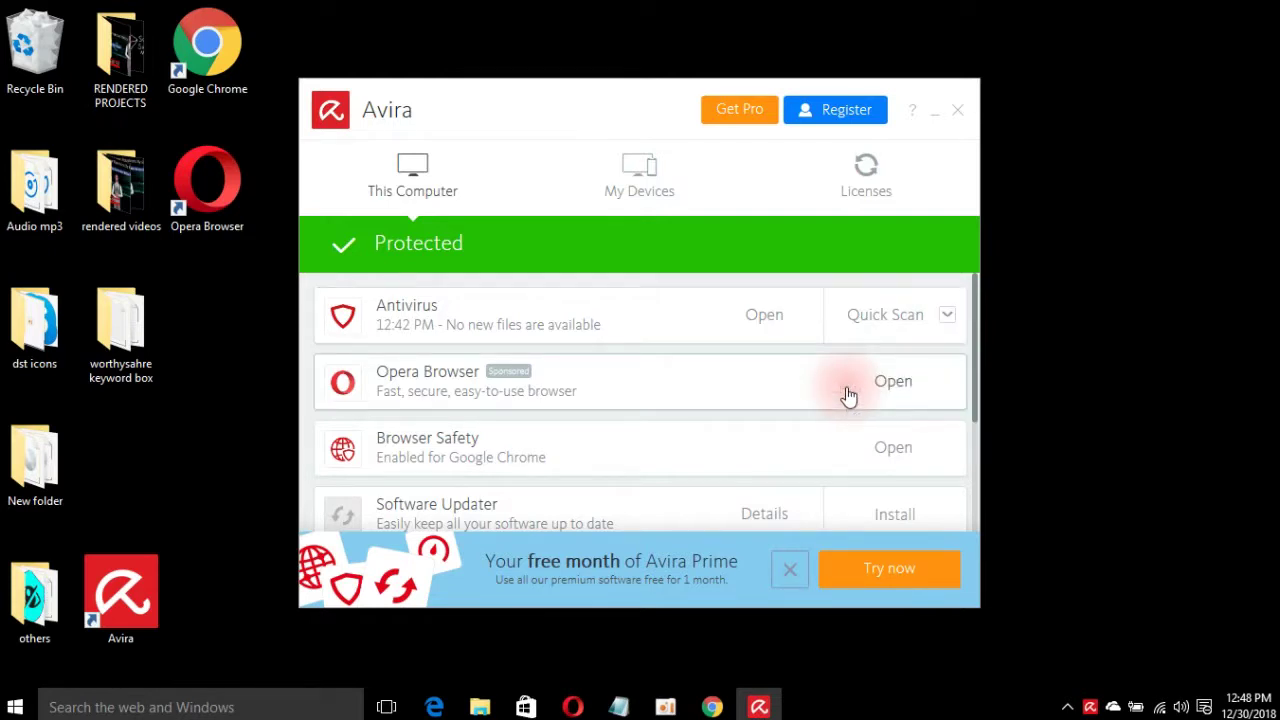
pyautogui.click(957, 110)
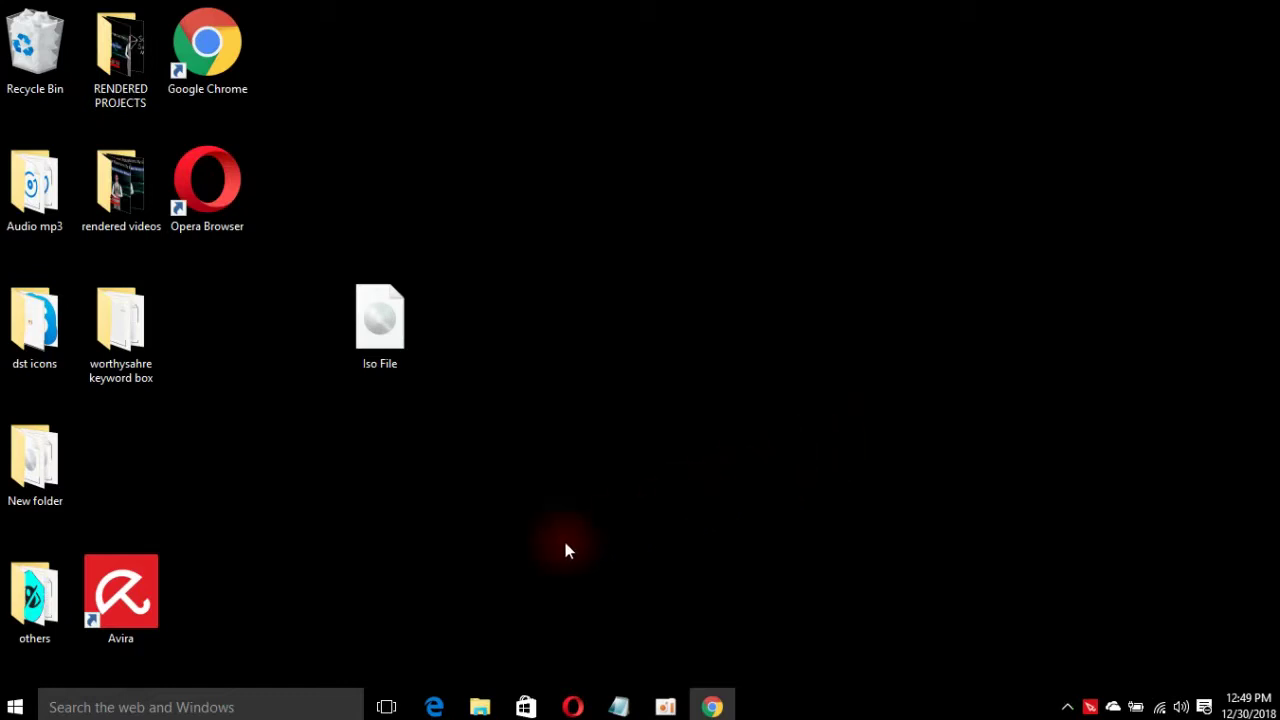
# - Find and open This PC through Windows search, and shift its window toward the middle of the desktop
pyautogui.click(281, 702)
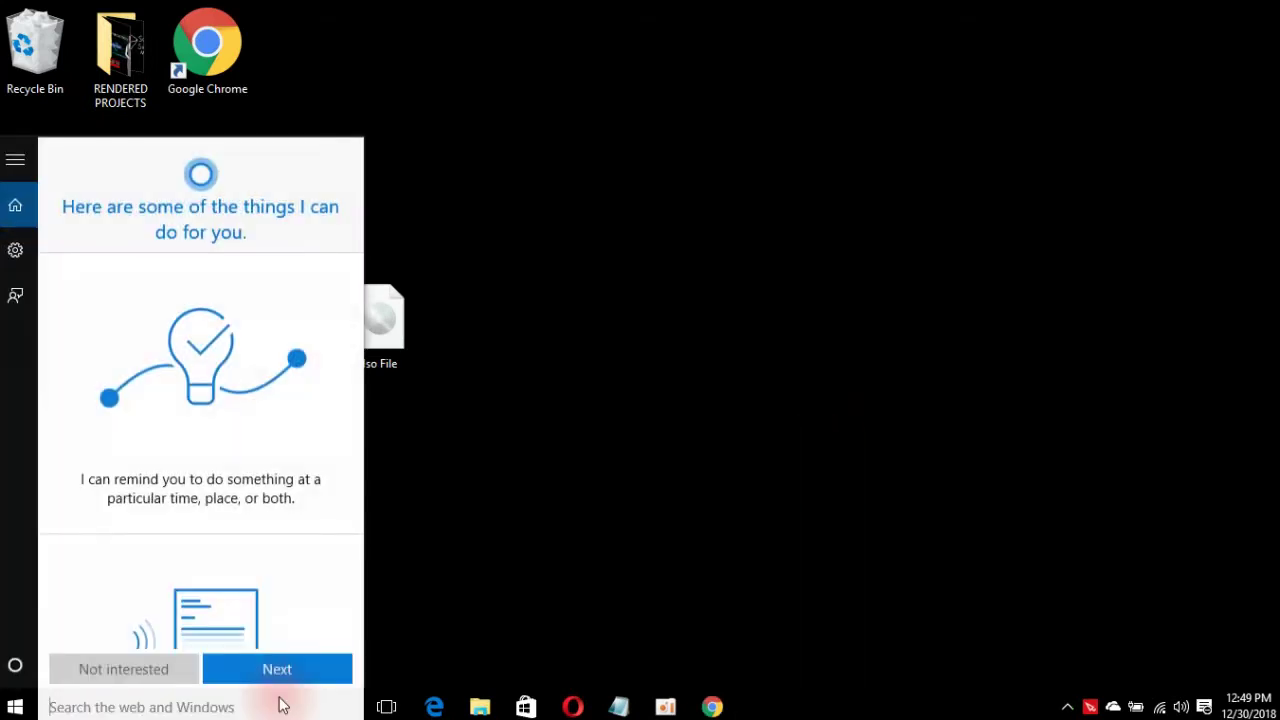
pyautogui.write('thi')
pyautogui.click(122, 250)
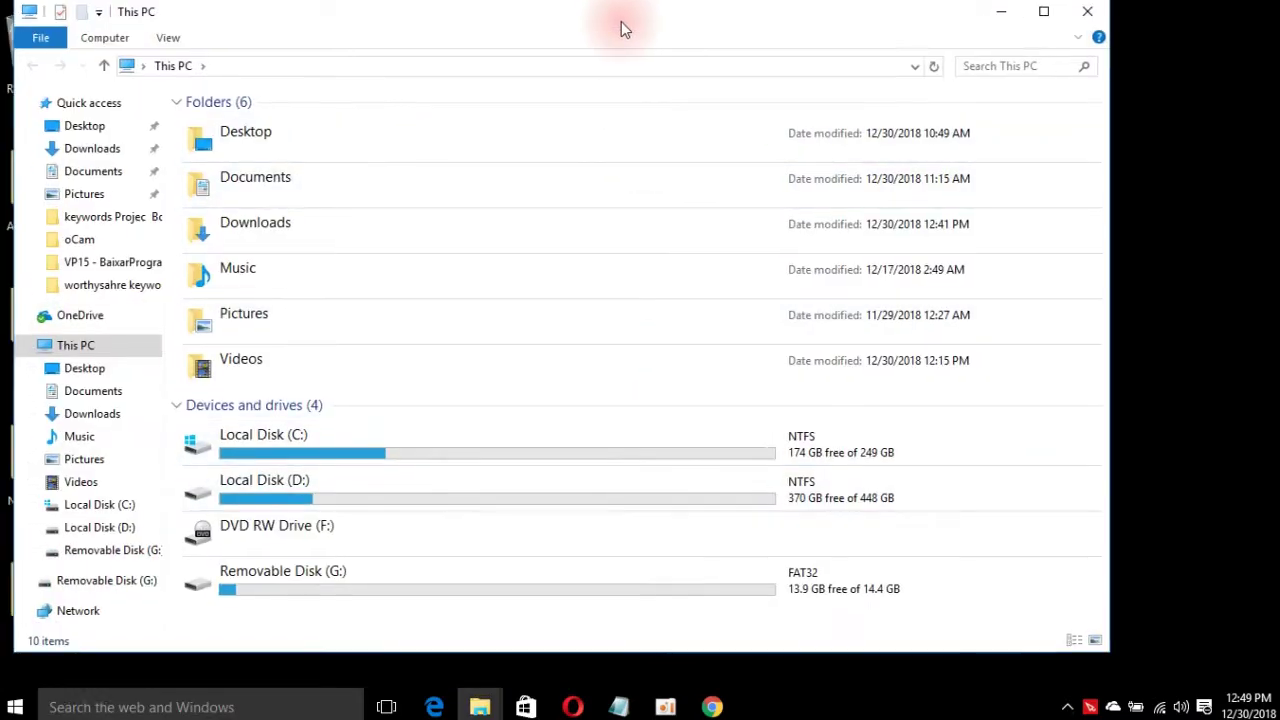
pyautogui.moveTo(621, 26); pyautogui.dragTo(749, 31)
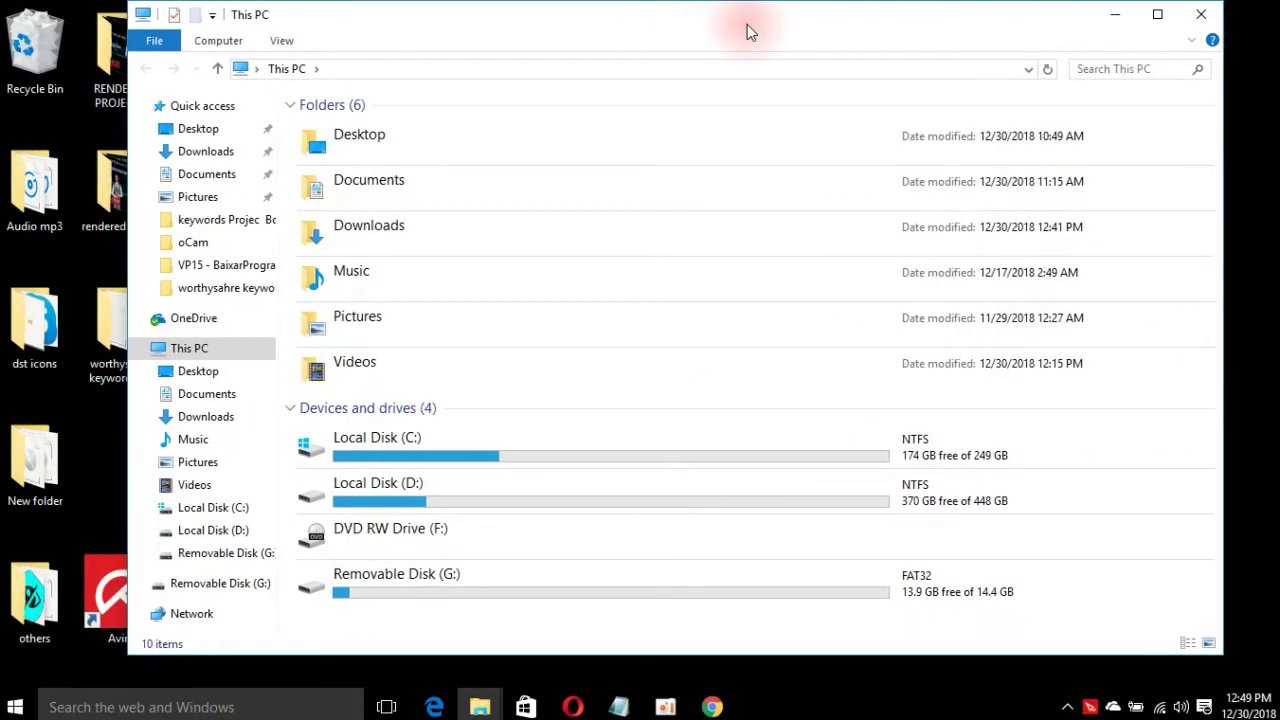
# - Quick-format Removable Disk (G:) as FAT32 with a 4096-byte allocation unit size, accepting the data erasure, and close the format dialog
pyautogui.click(307, 587)
pyautogui.rightClick(307, 587)
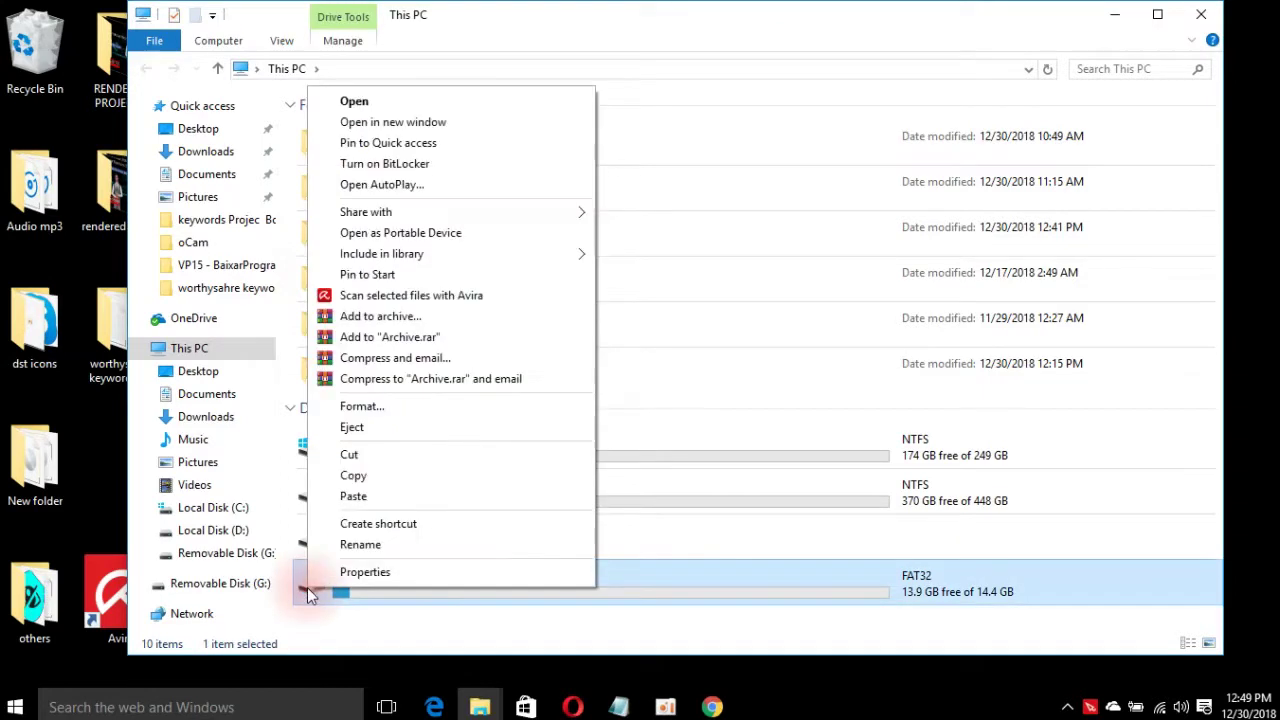
pyautogui.click(362, 407)
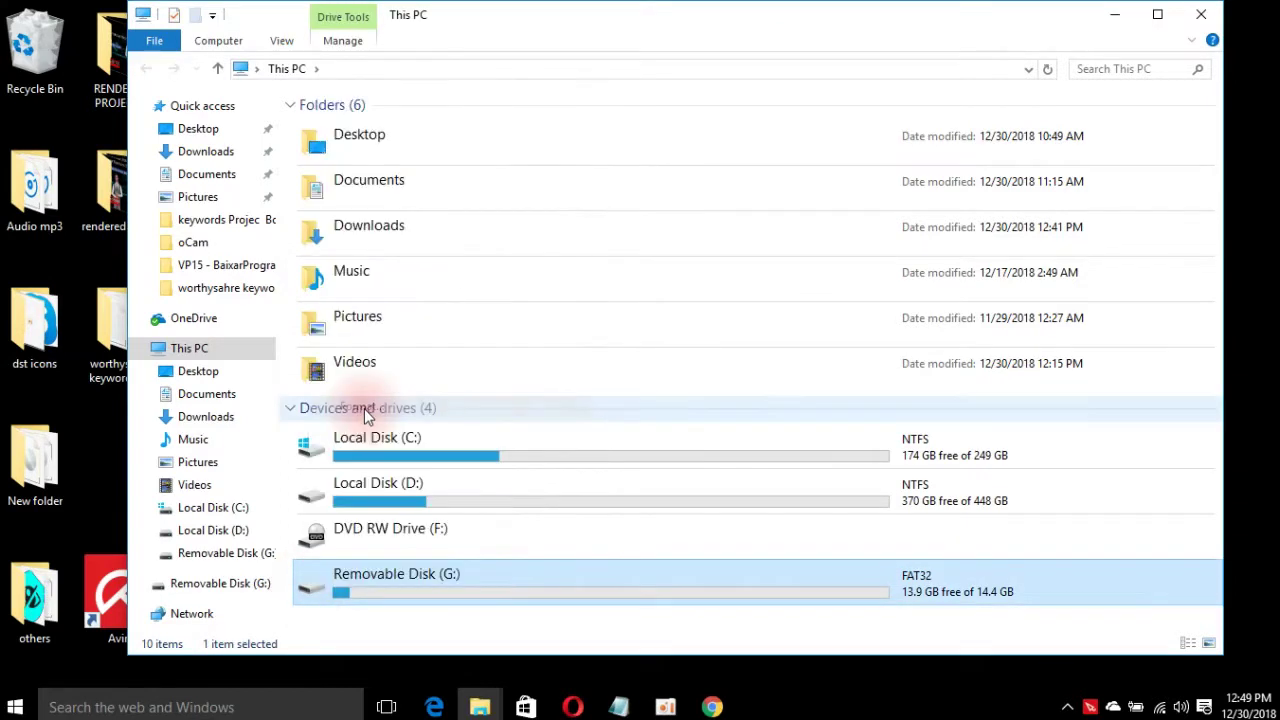
pyautogui.moveTo(322, 204); pyautogui.dragTo(634, 57)
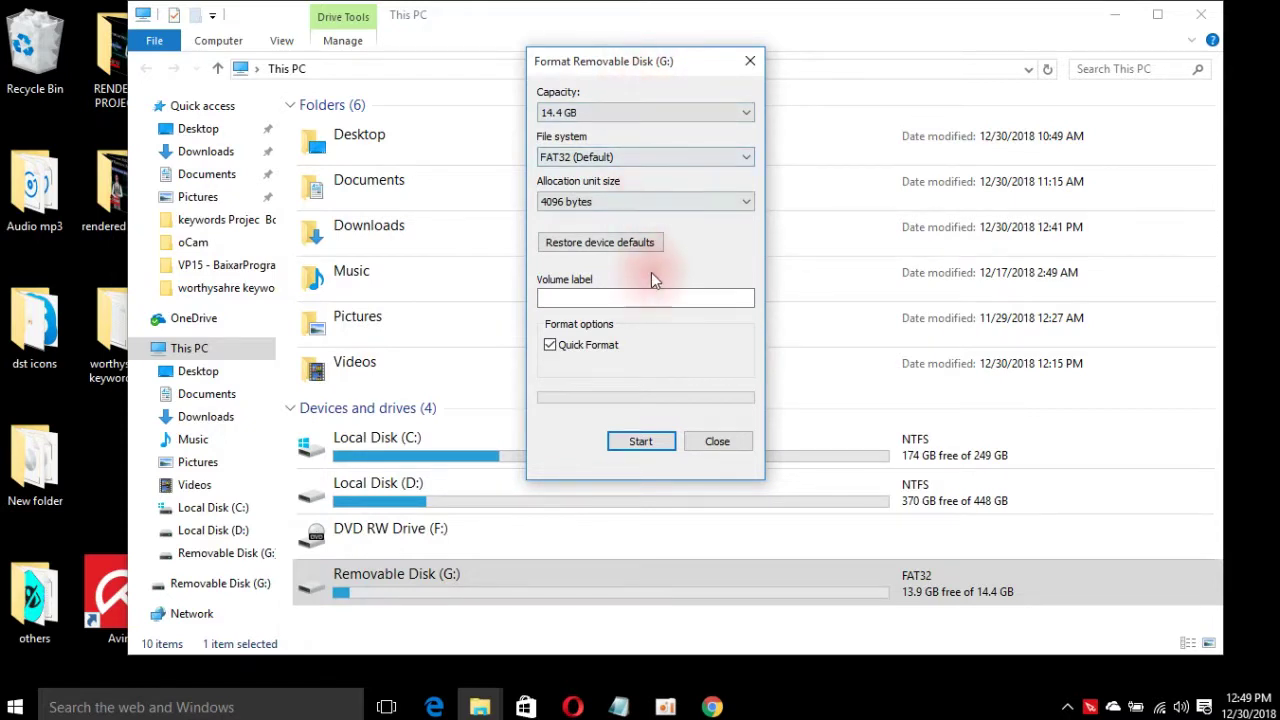
pyautogui.click(641, 441)
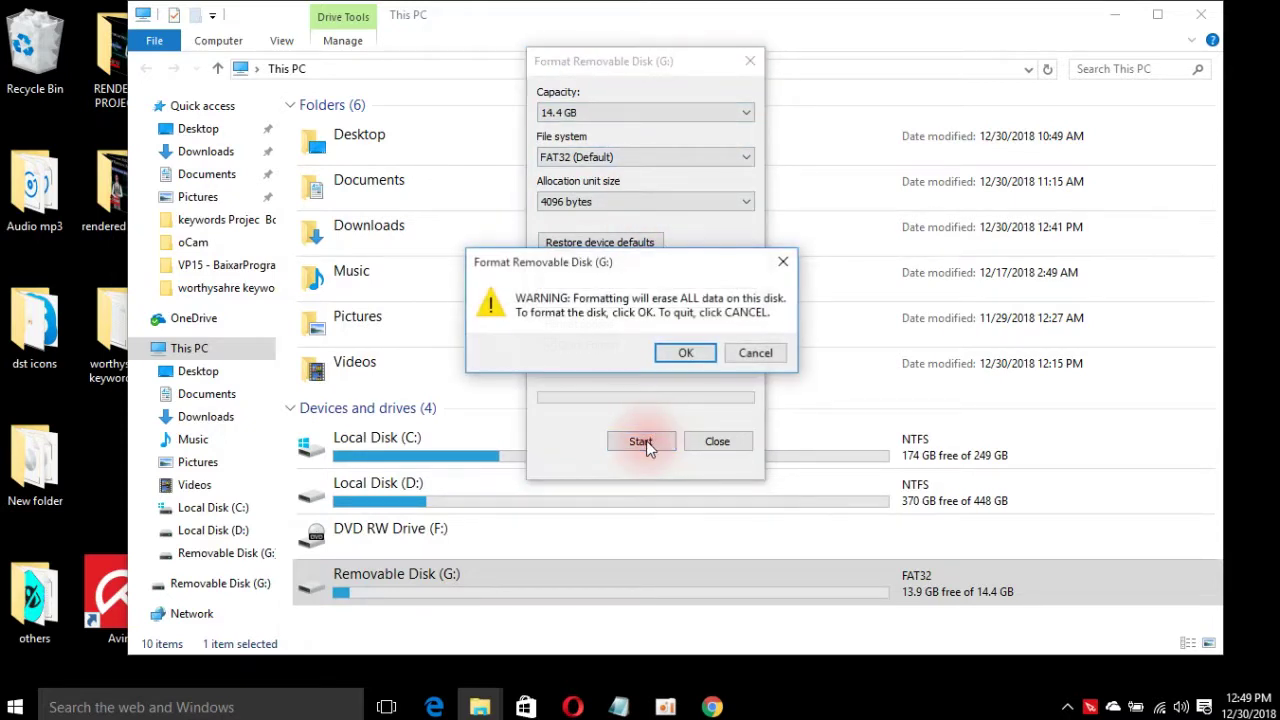
pyautogui.click(686, 353)
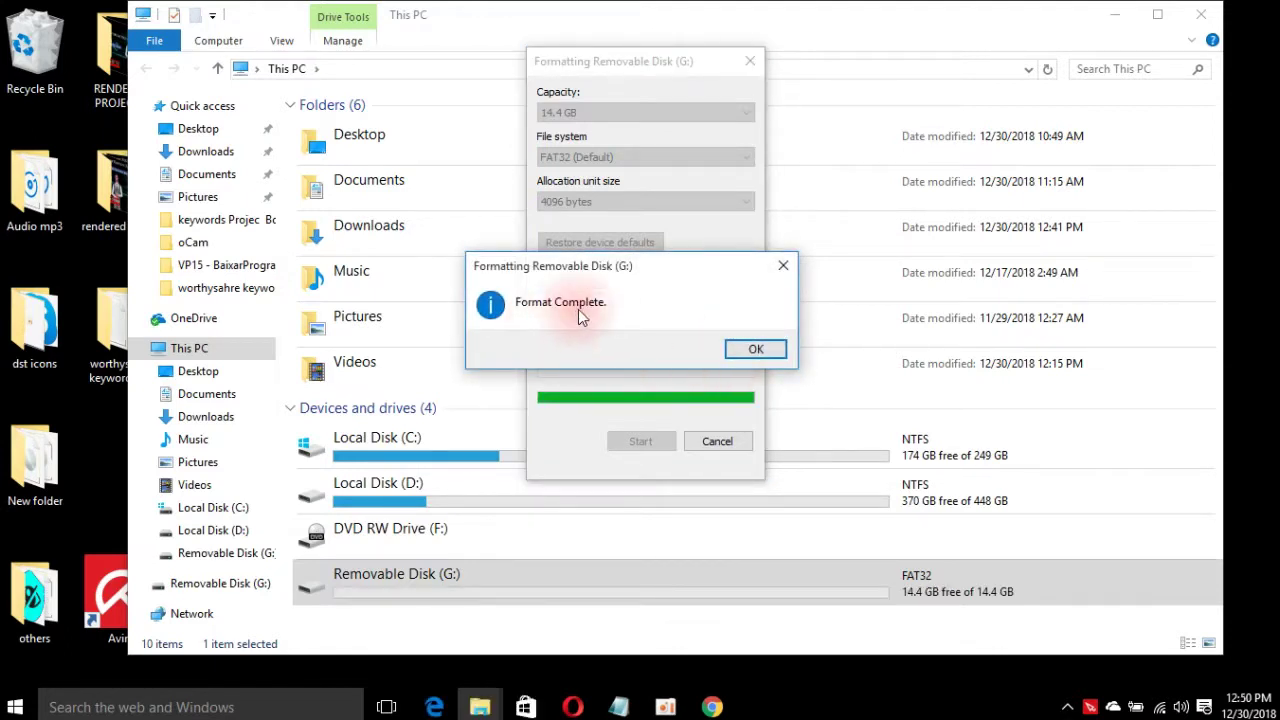
pyautogui.click(755, 349)
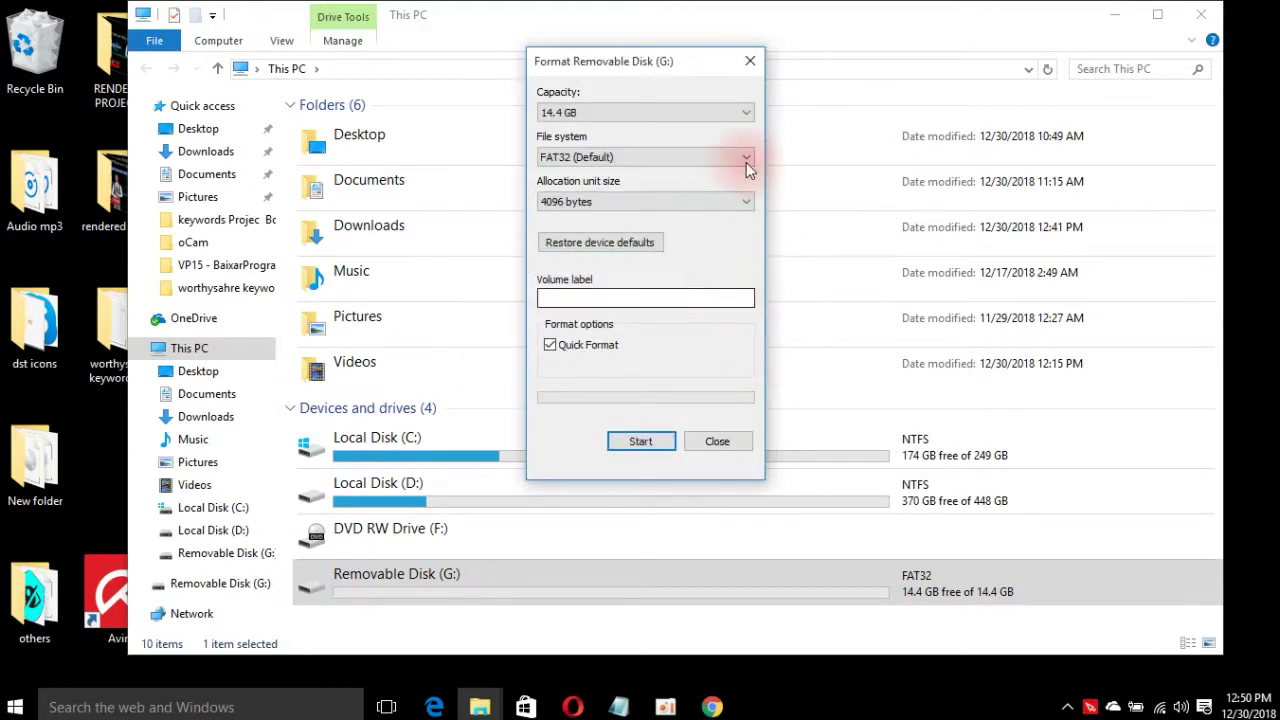
pyautogui.click(751, 61)
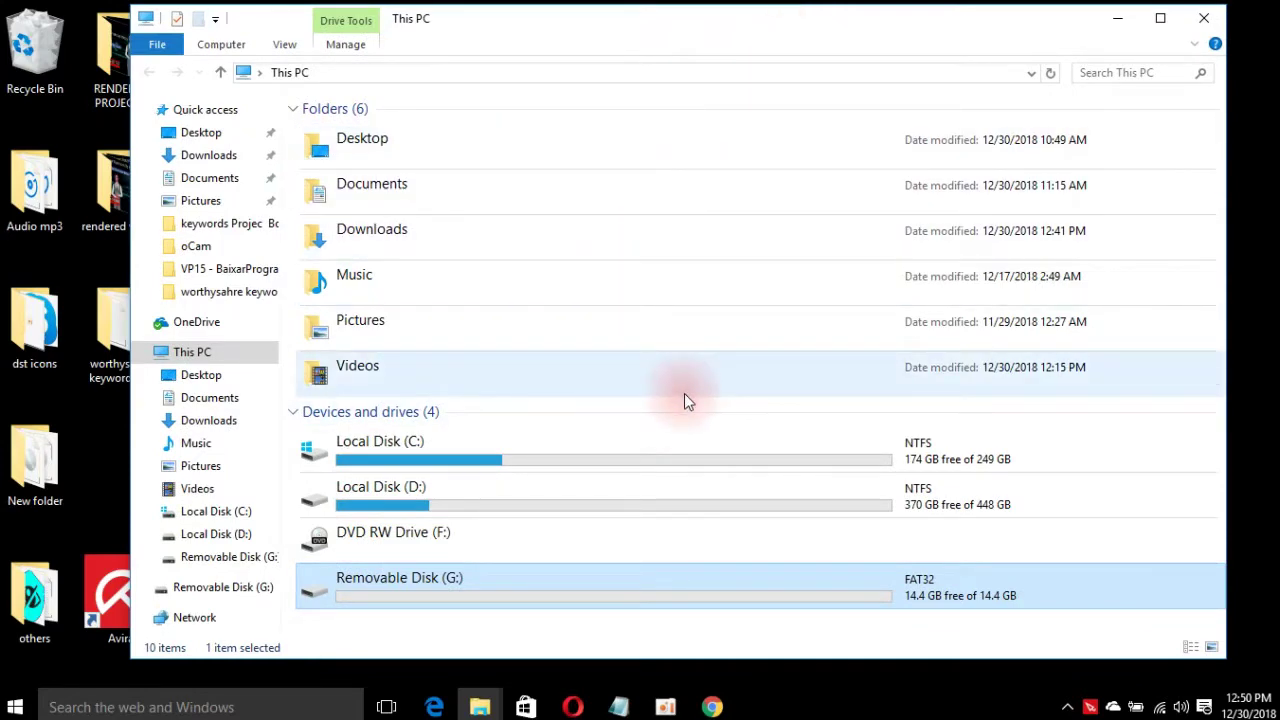
# - Switch to Google Chrome and go to wintoflash.com
pyautogui.click(715, 707)
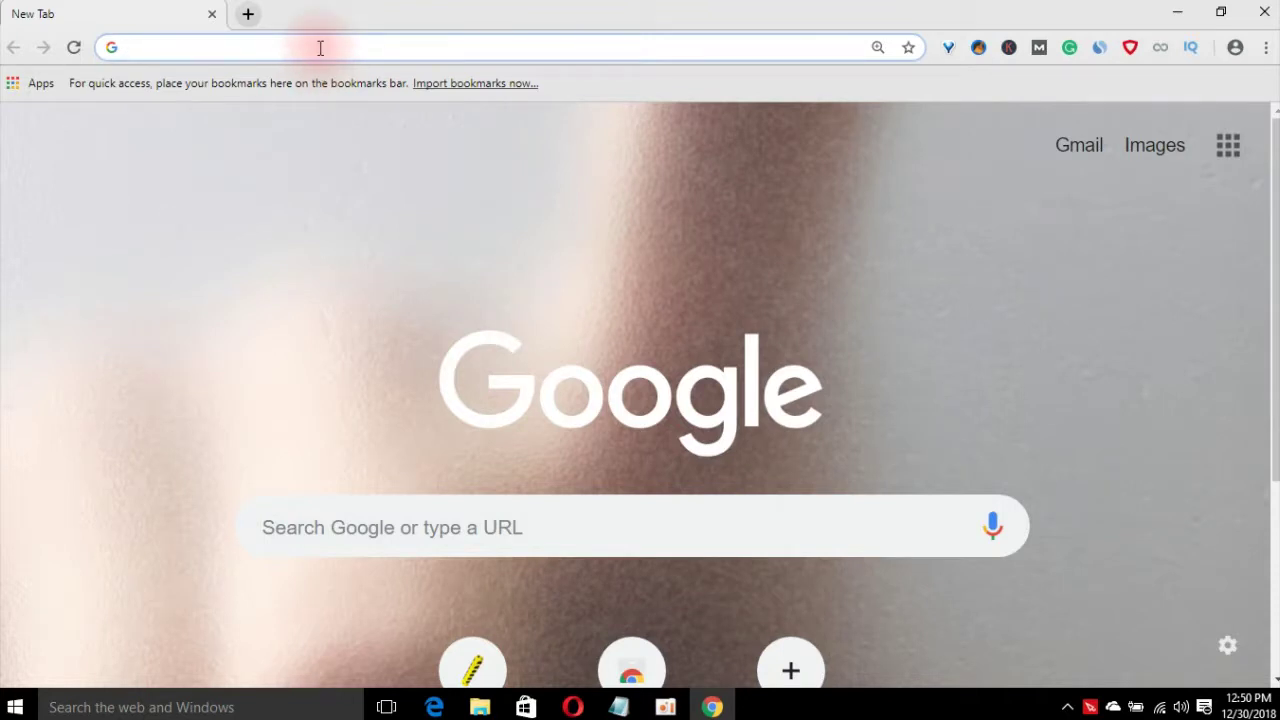
pyautogui.write('wi')
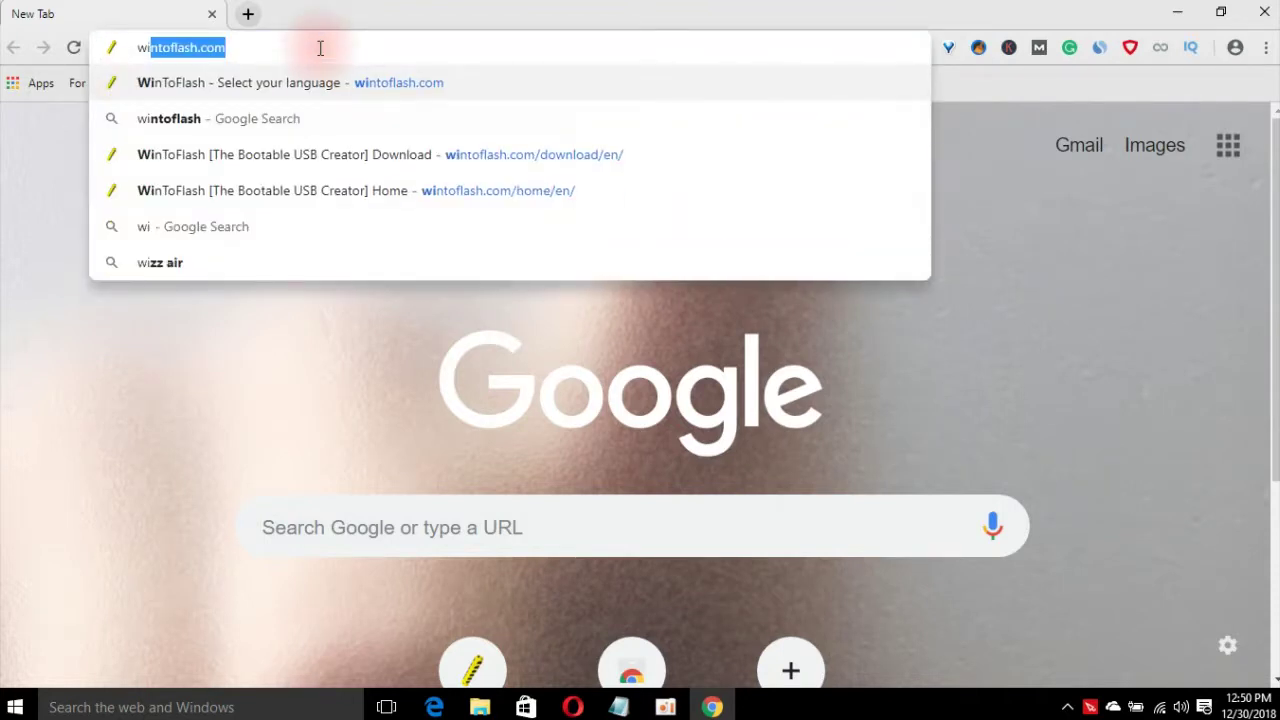
pyautogui.press('Right')
pyautogui.write('/')
pyautogui.press('BackSpace')
pyautogui.press('Return')
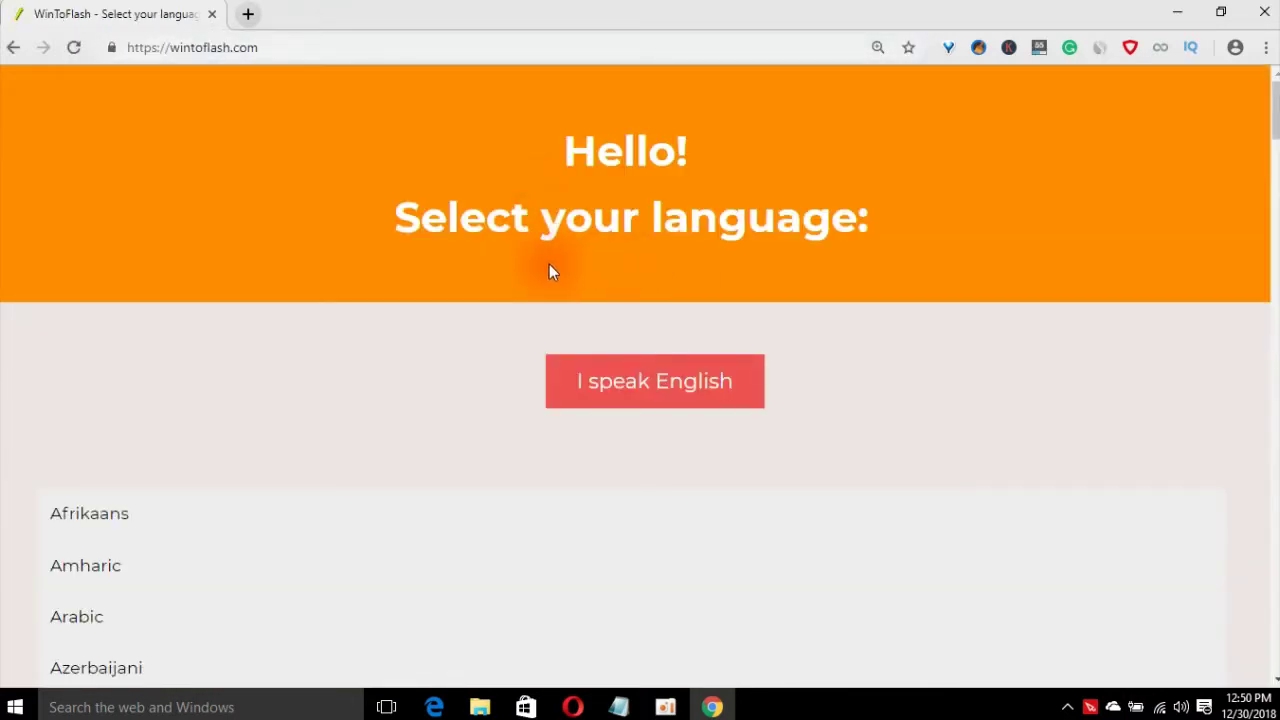
# - Choose English as the language of the WinToFlash website
pyautogui.scroll(-5, 549, 264)
pyautogui.scroll(5, 549, 264)
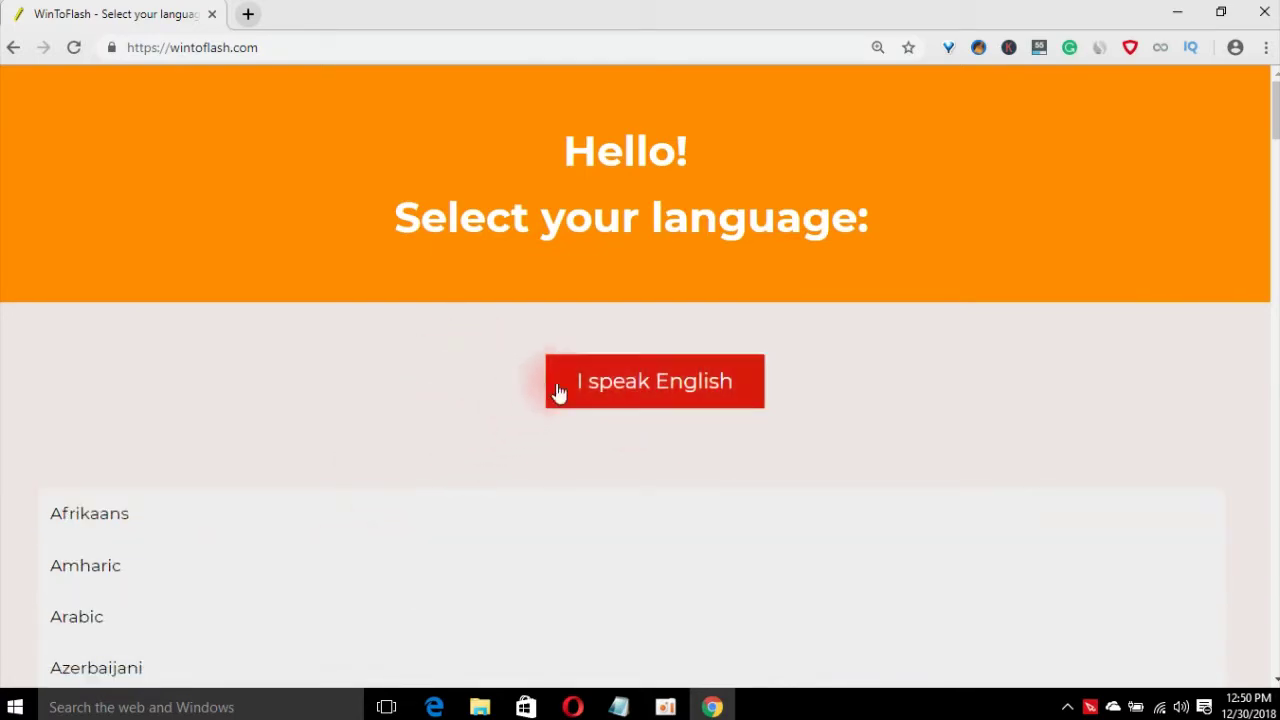
pyautogui.click(663, 396)
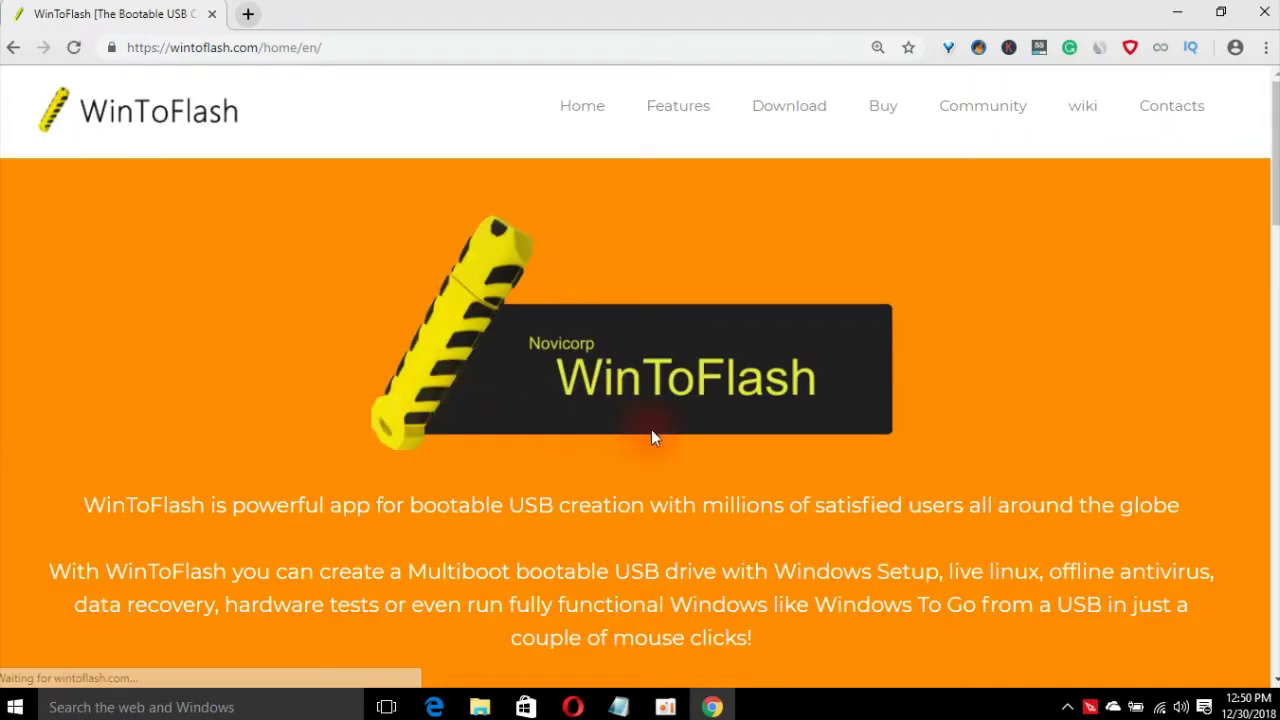
# - Go to the WinToFlash download page and download the Lite edition setup
pyautogui.scroll(-3, 651, 432)
pyautogui.scroll(-3, 782, 400)
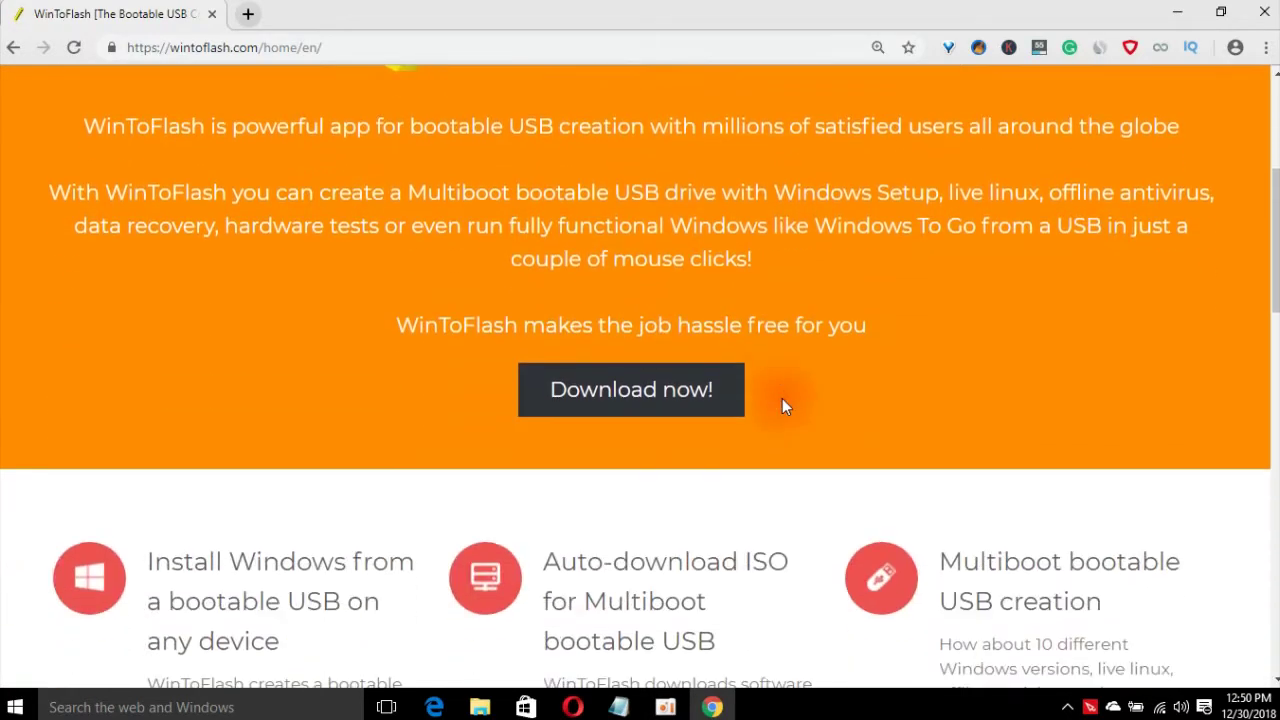
pyautogui.click(622, 406)
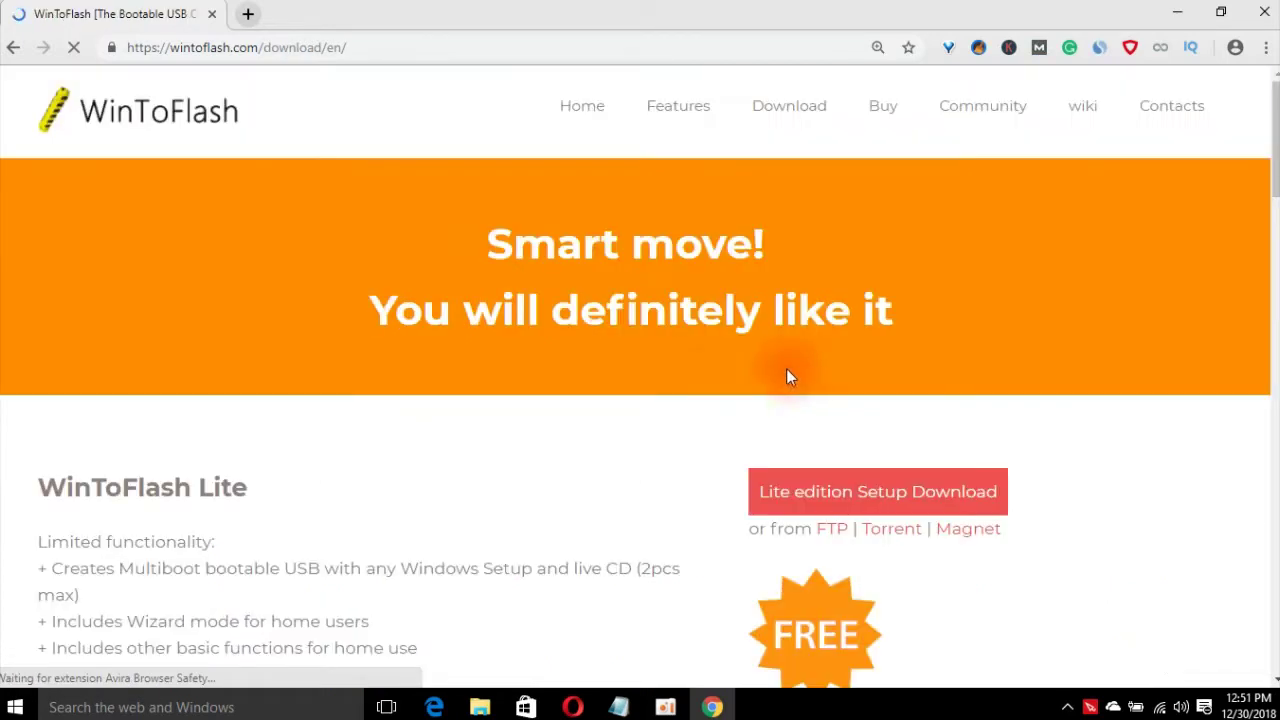
pyautogui.scroll(-2, 622, 404)
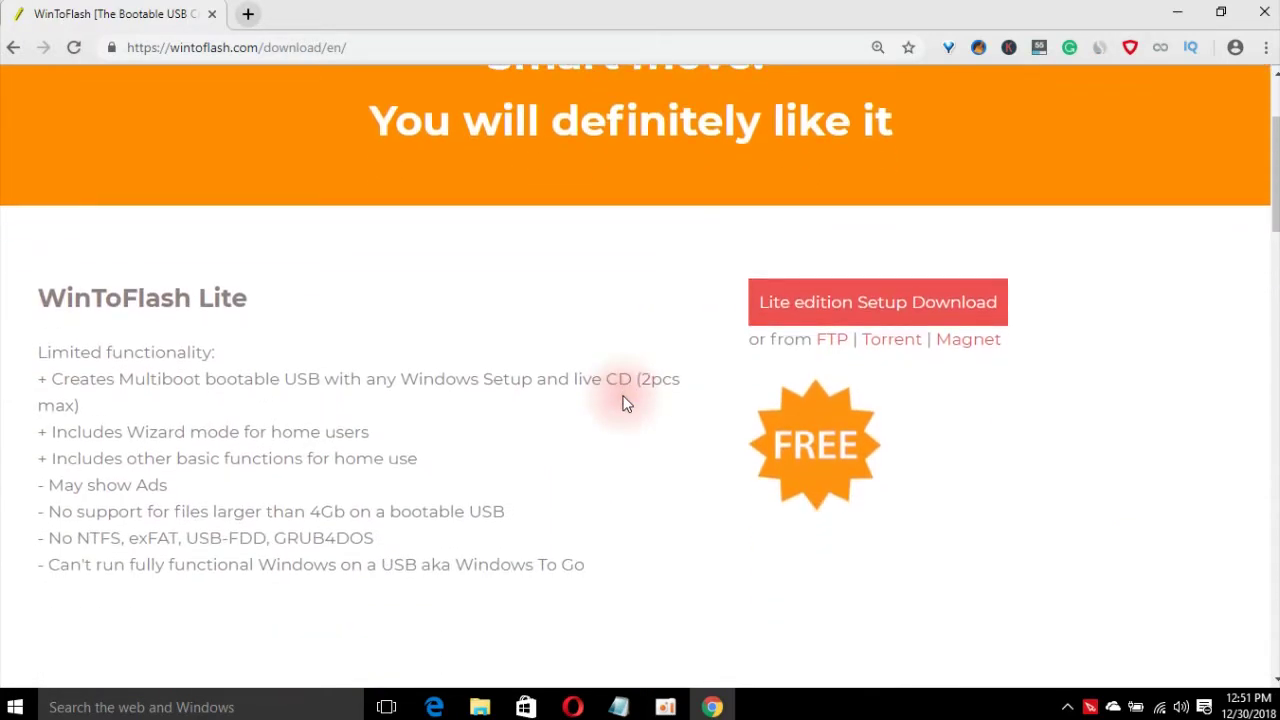
pyautogui.click(834, 314)
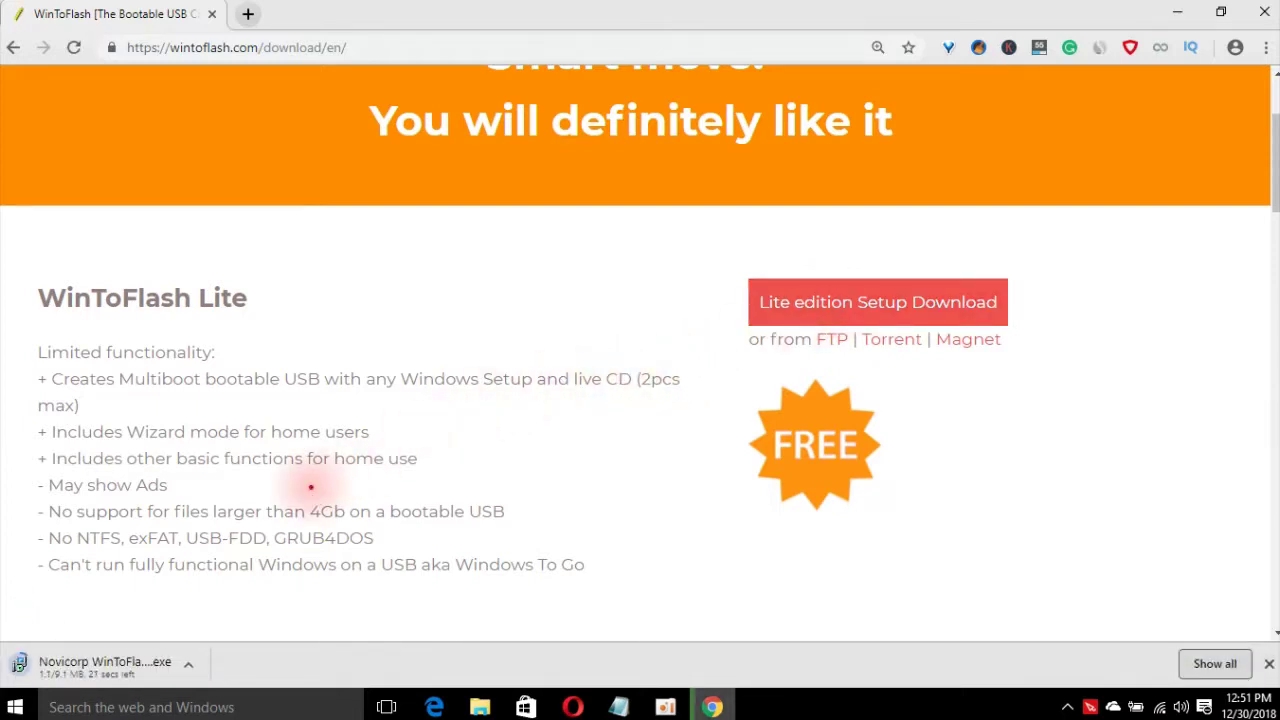
pyautogui.moveTo(242, 512)
pyautogui.mouseDown()
pyautogui.moveTo(206, 538)
pyautogui.moveTo(108, 668)
pyautogui.moveTo(120, 632)
pyautogui.moveTo(109, 667)
pyautogui.mouseUp()
pyautogui.moveTo(109, 667)
pyautogui.mouseDown()
pyautogui.moveTo(165, 657)
pyautogui.moveTo(109, 667)
pyautogui.mouseUp()
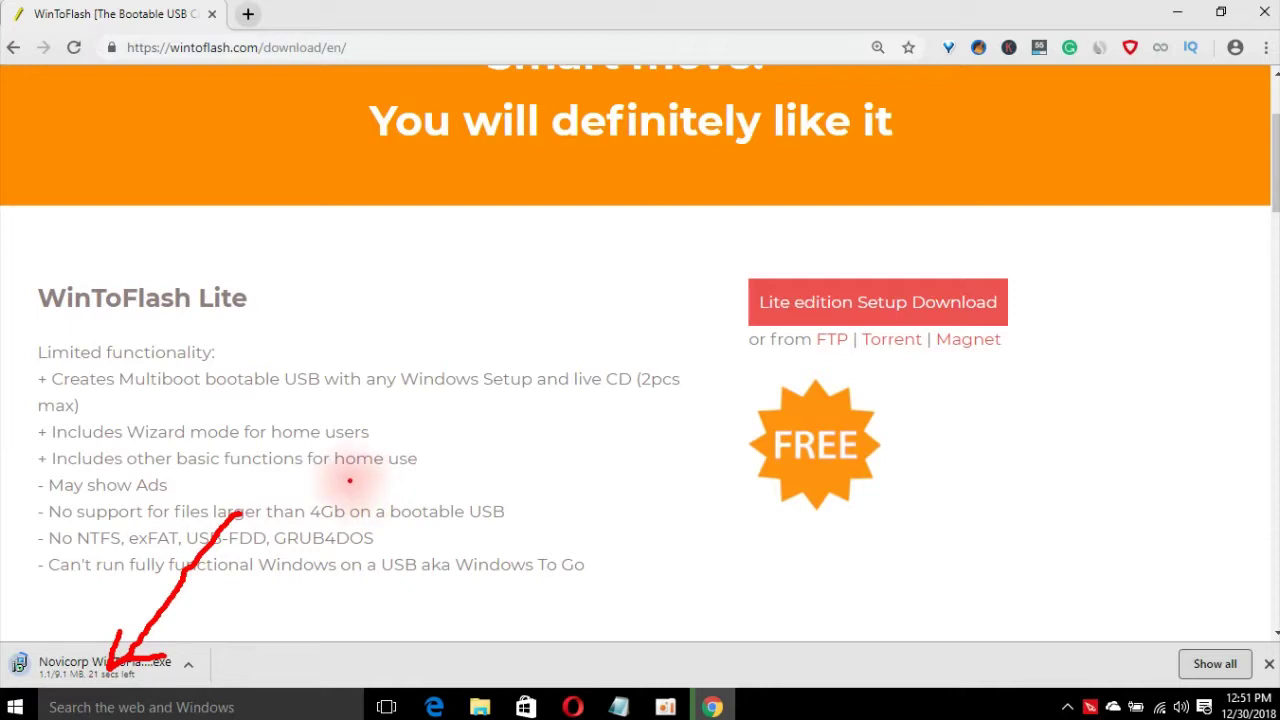
pyautogui.press('Escape')
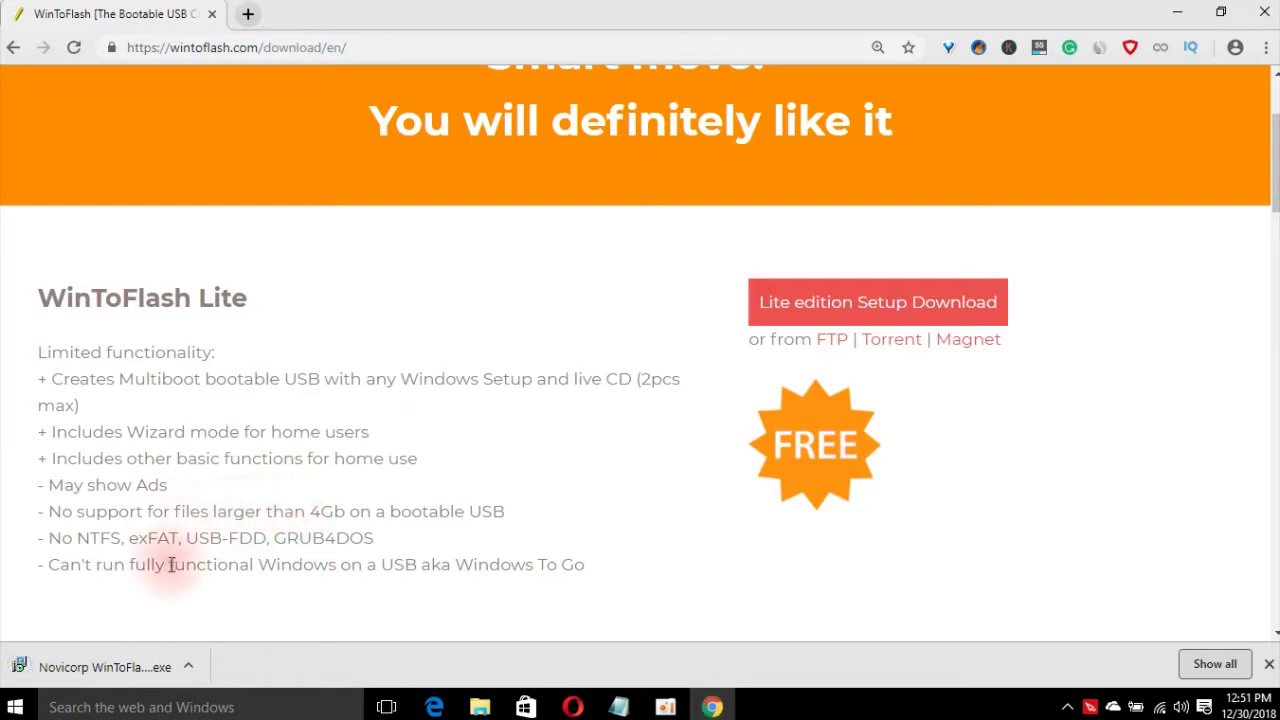
# - Run the downloaded setup and install Novicorp WinToFlash Lite in the default folder with a desktop icon, launching the program on finish
pyautogui.click(97, 660)
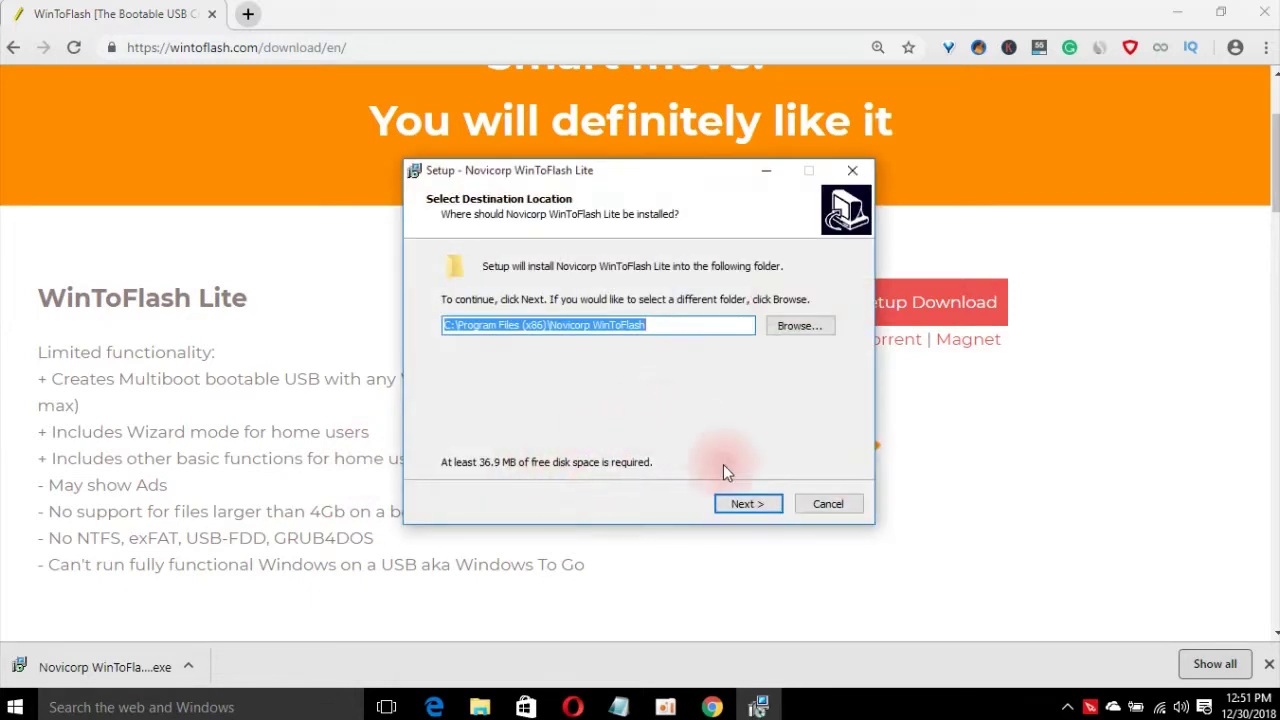
pyautogui.click(762, 515)
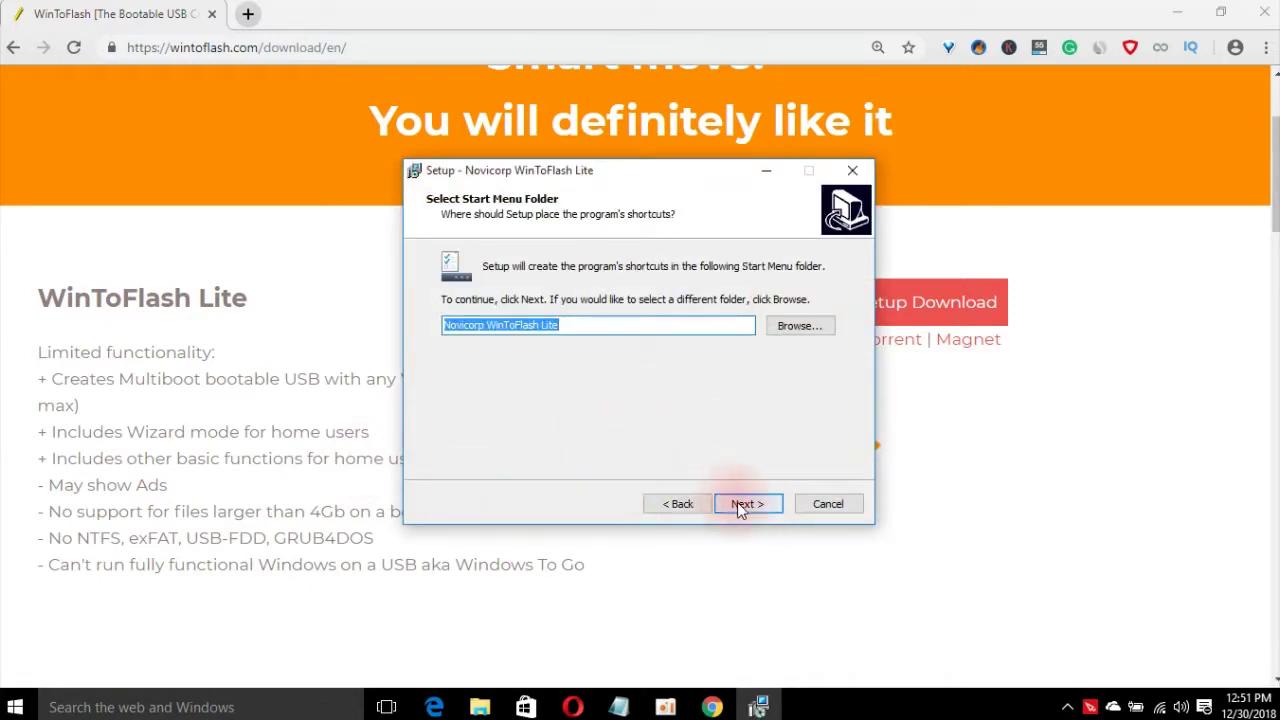
pyautogui.click(737, 502)
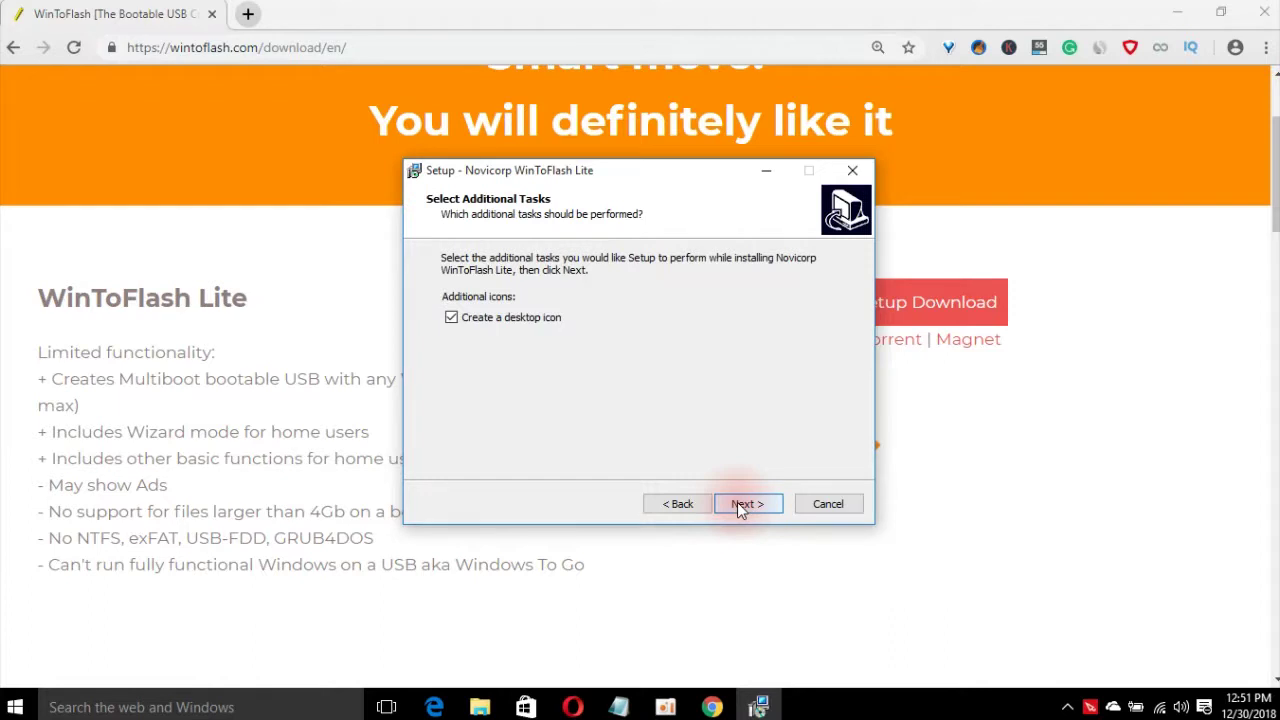
pyautogui.click(741, 503)
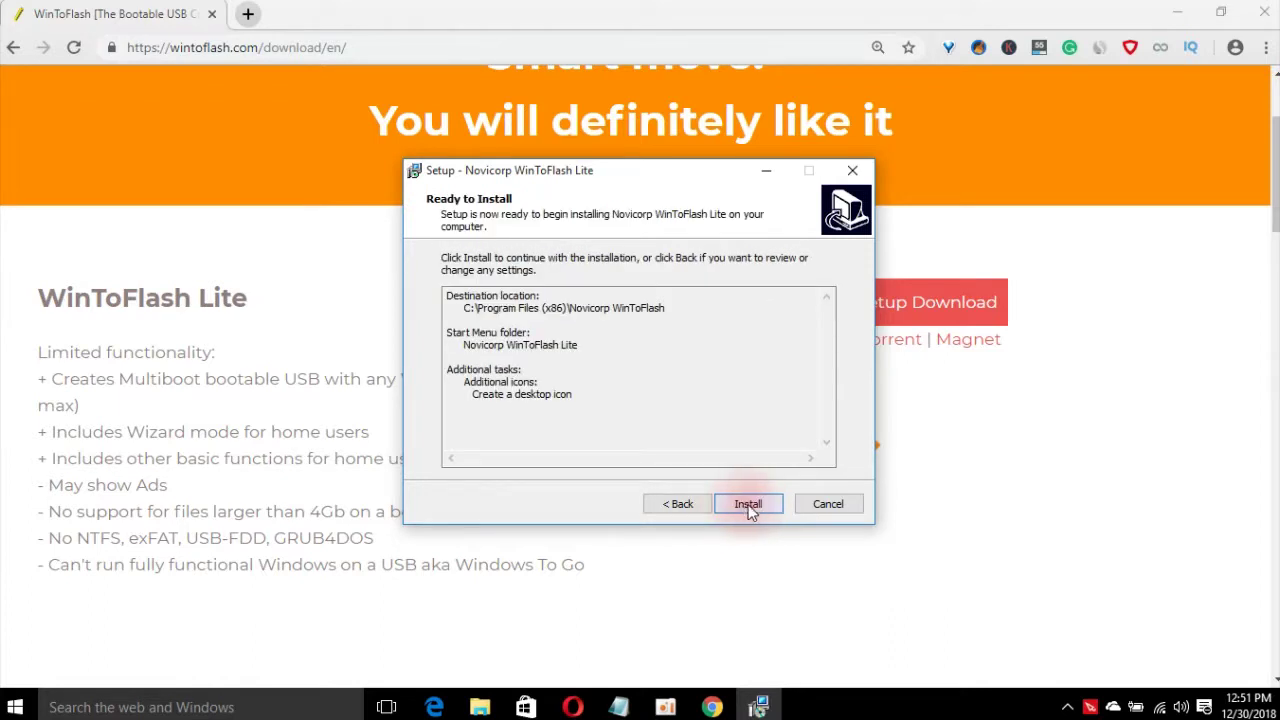
pyautogui.click(748, 504)
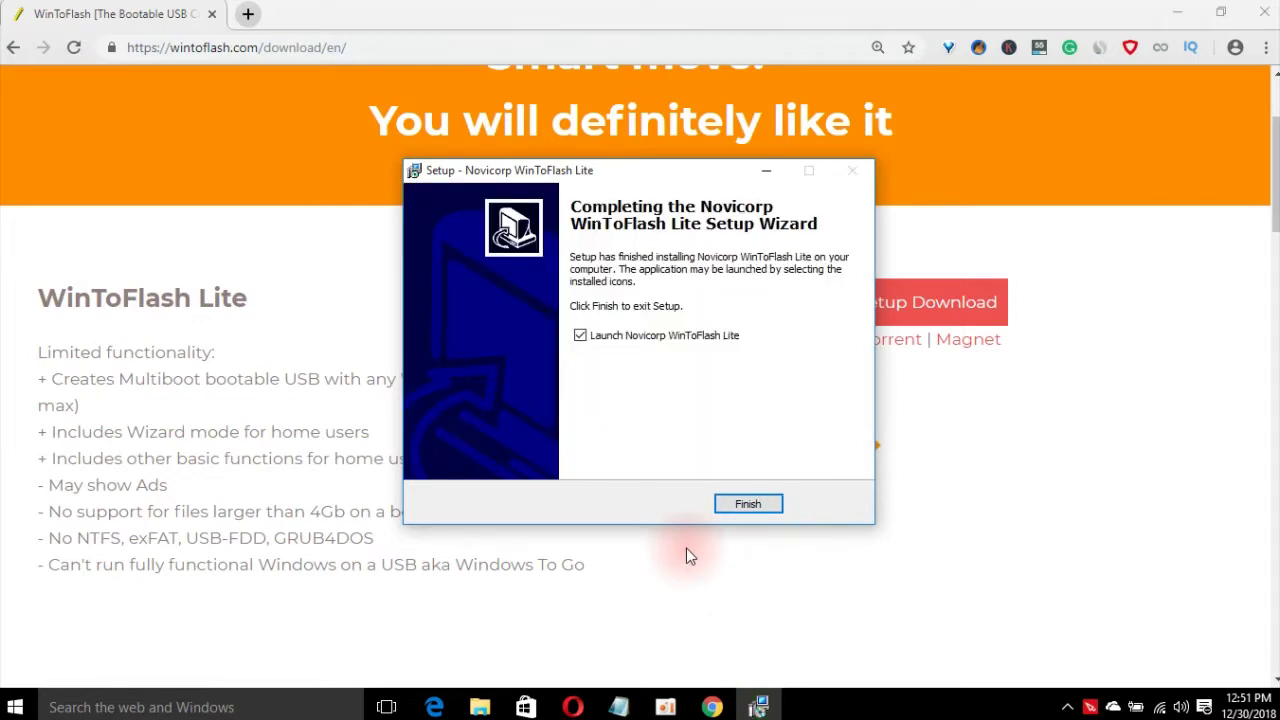
pyautogui.click(736, 506)
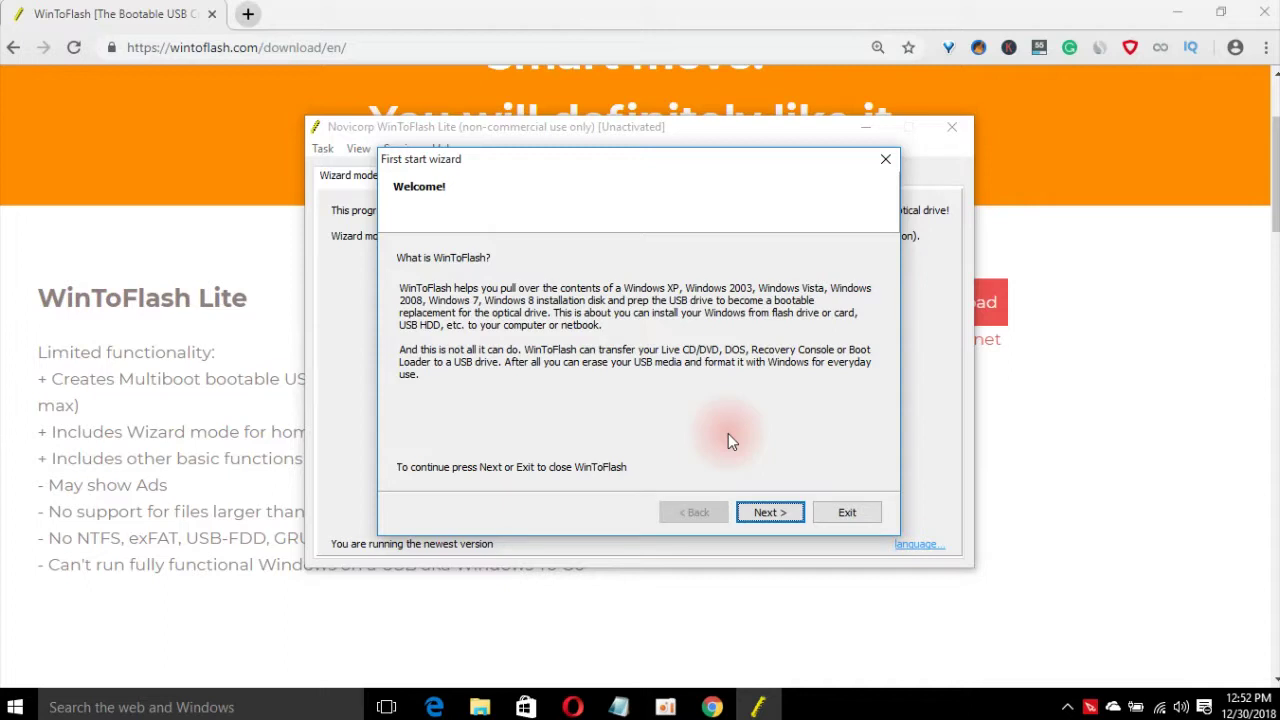
# - Accept the EULA in the first start wizard and choose the Free License
pyautogui.click(766, 513)
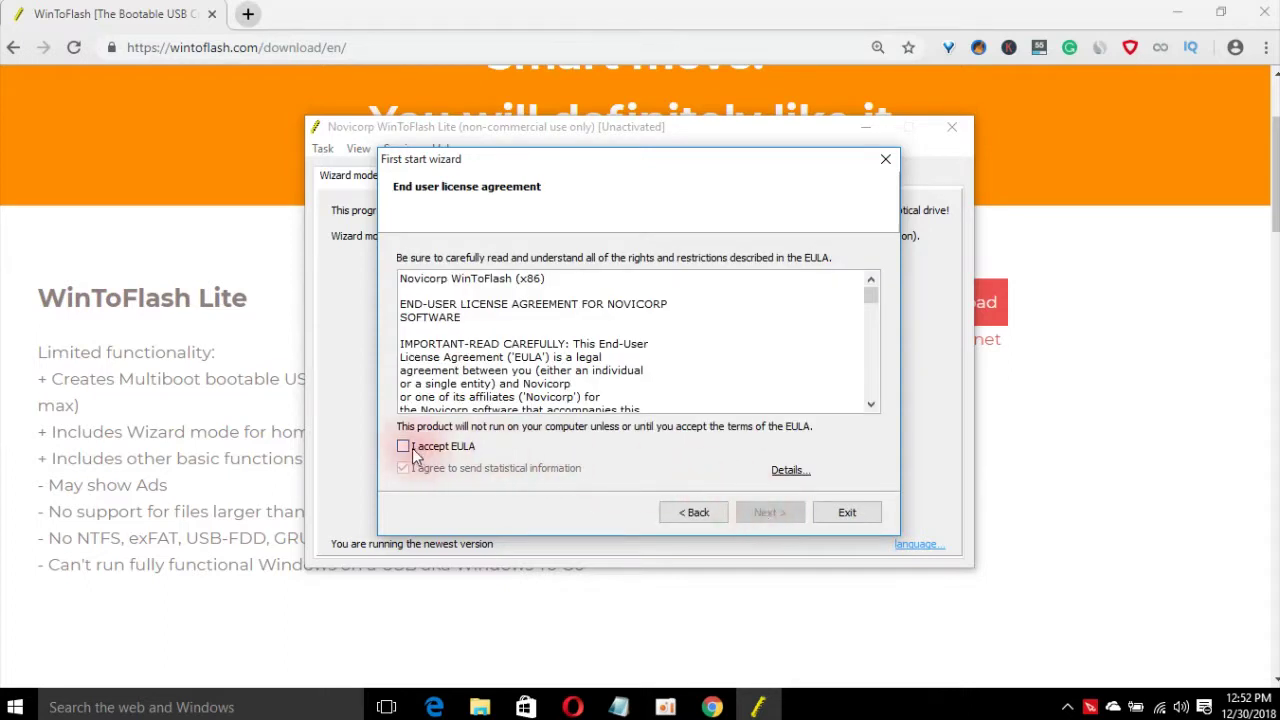
pyautogui.click(403, 447)
pyautogui.click(764, 513)
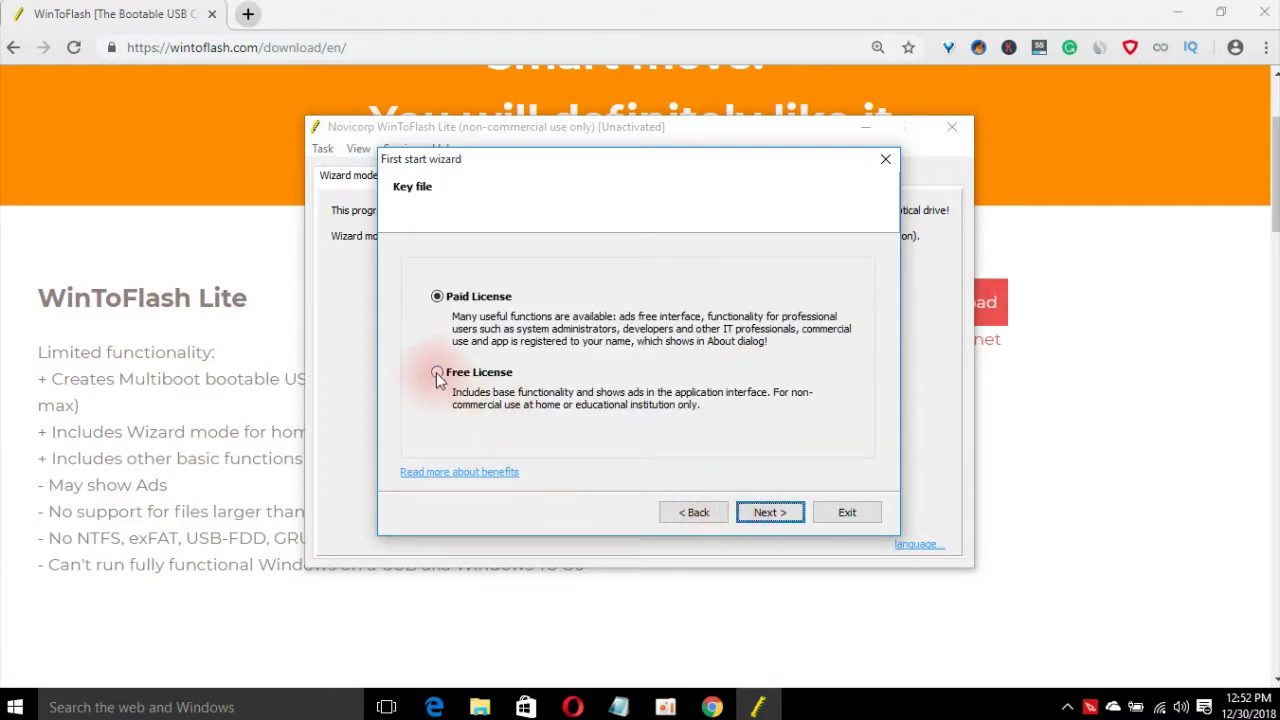
pyautogui.click(437, 377)
pyautogui.click(765, 512)
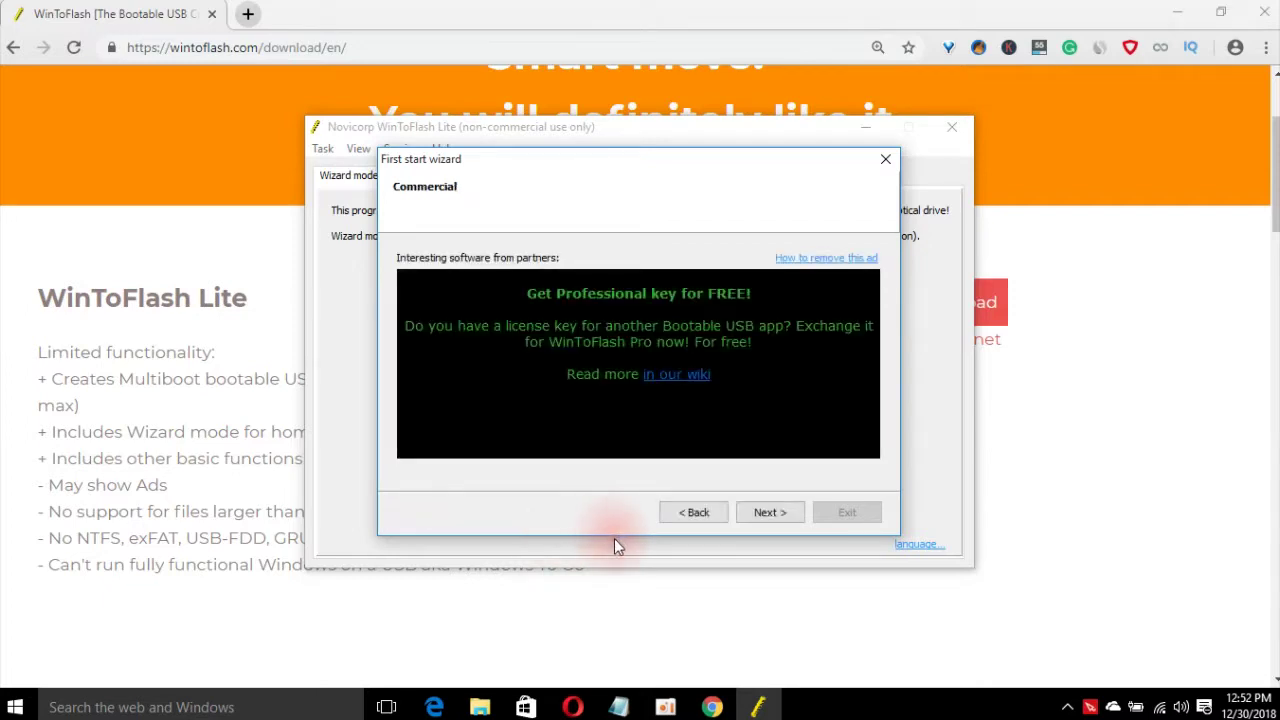
# - Finish the first start wizard and start the Windows Setup Bootable USB Wizard, continuing past its welcome page
pyautogui.click(756, 516)
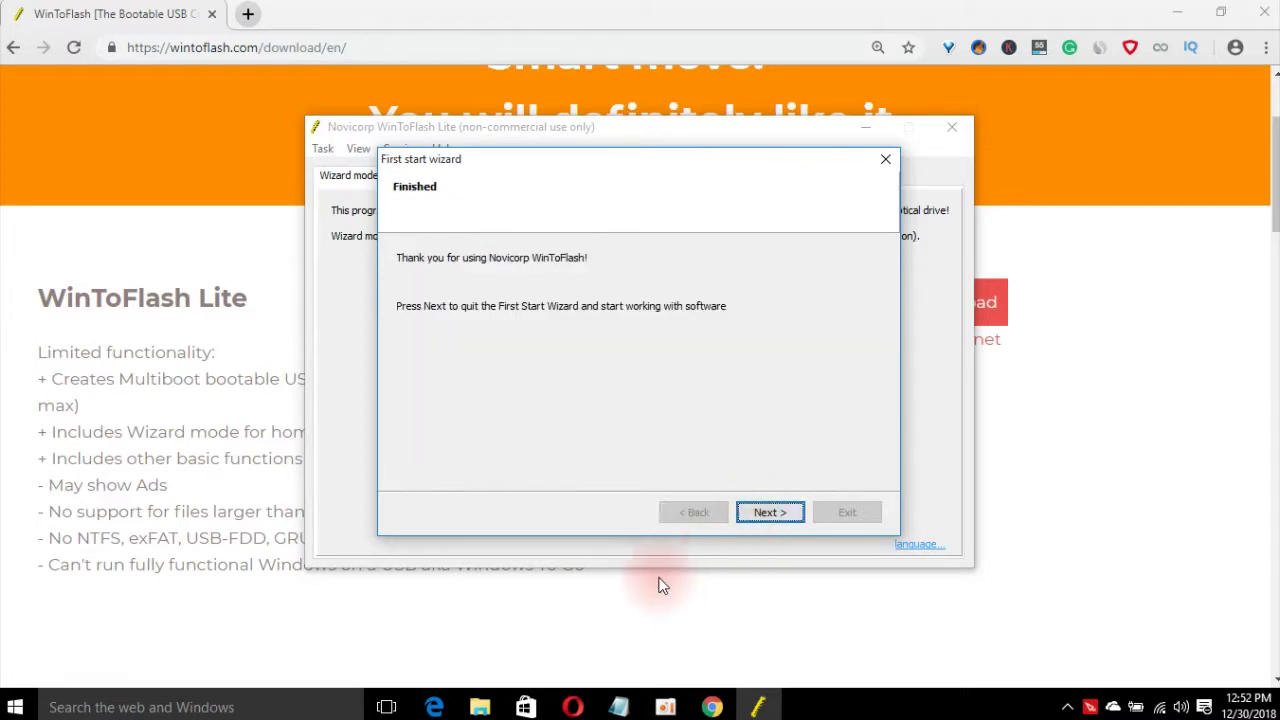
pyautogui.click(767, 518)
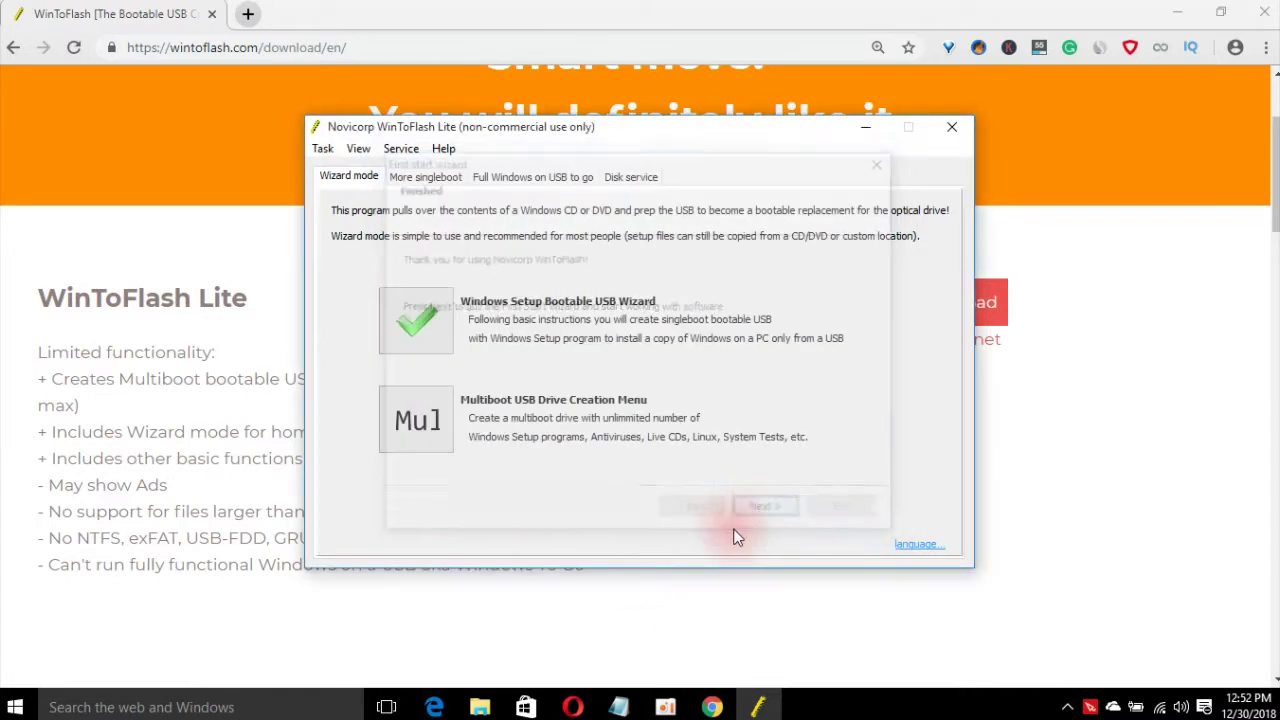
pyautogui.click(412, 327)
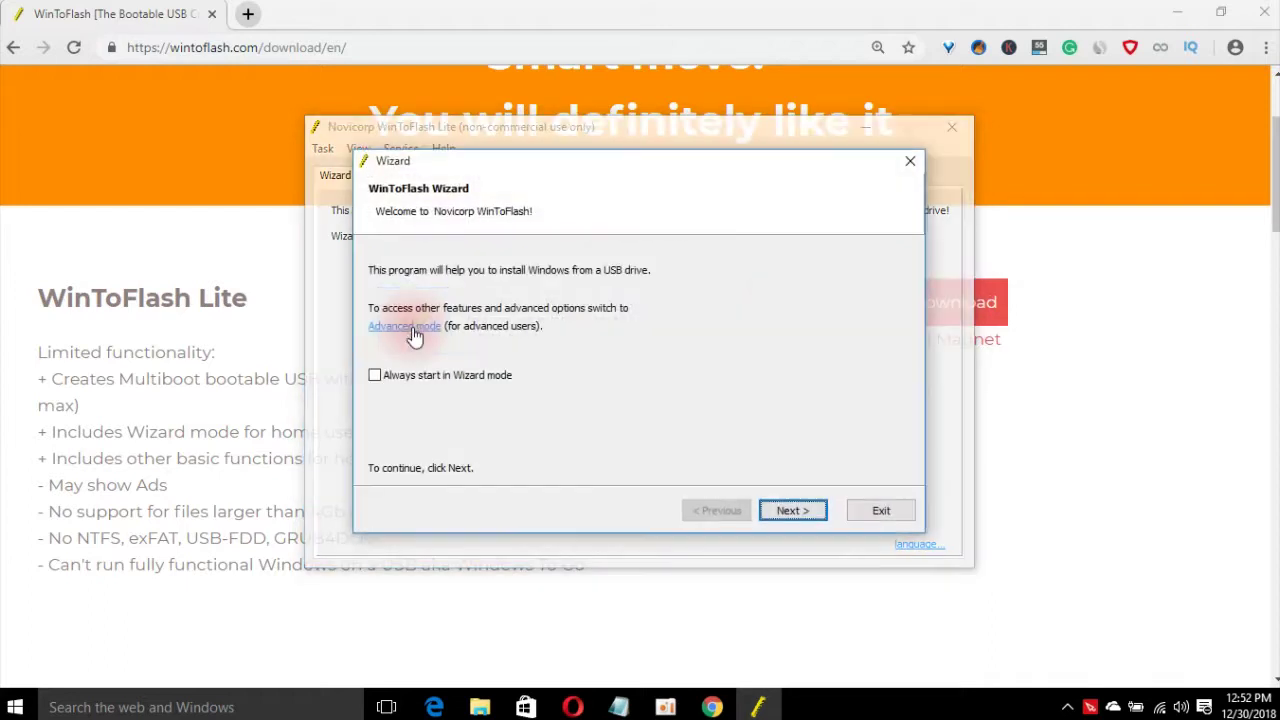
pyautogui.click(777, 510)
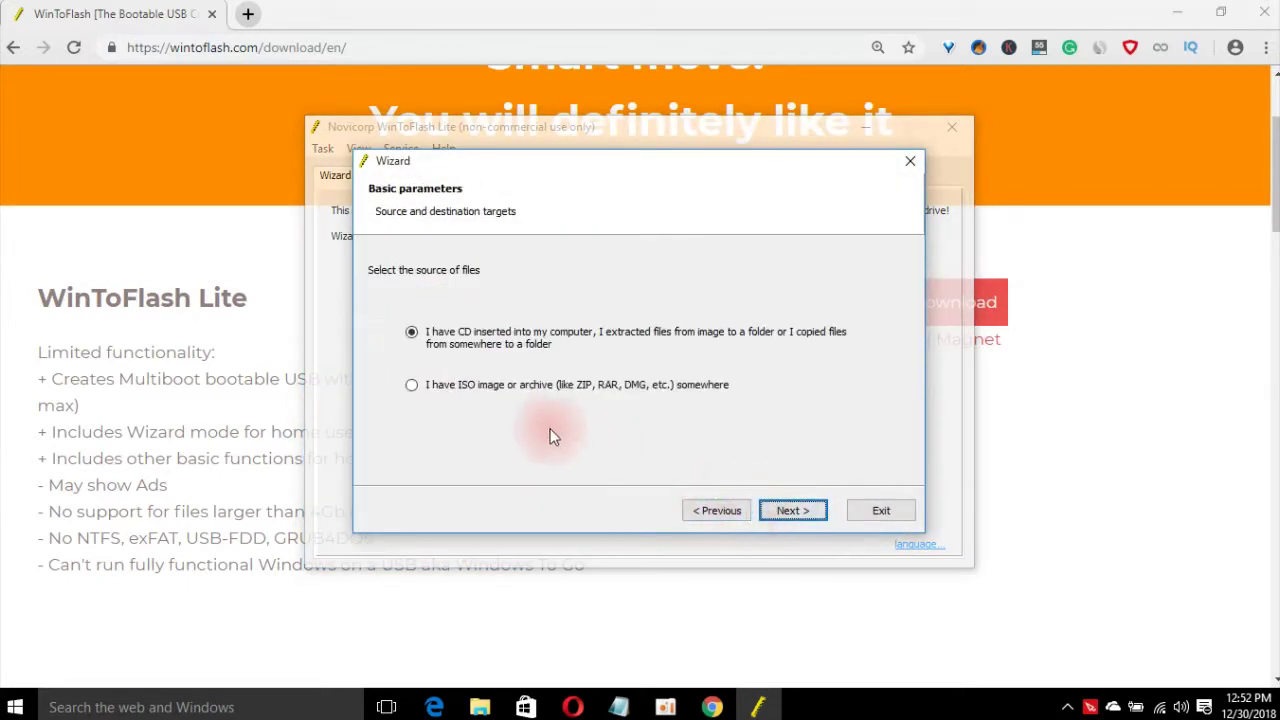
# - Choose an ISO image or archive as the source and set the Windows files path to Iso File.iso on the Desktop
pyautogui.click(411, 385)
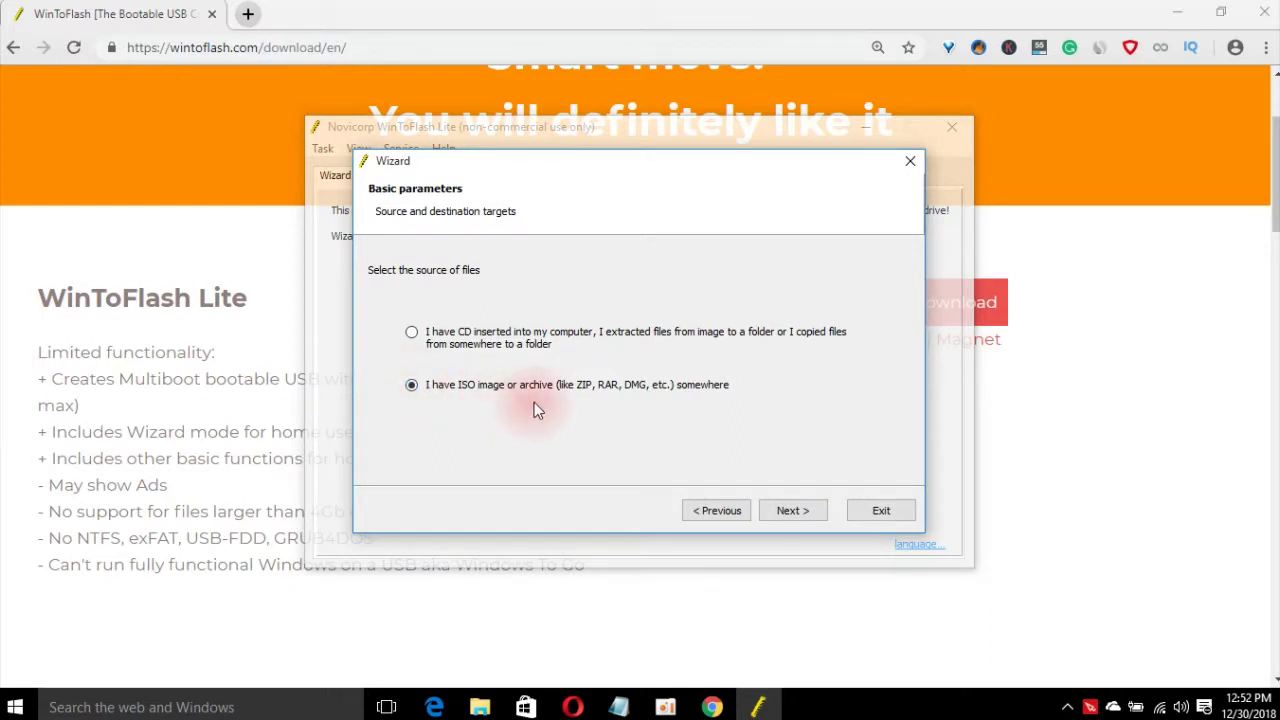
pyautogui.click(791, 512)
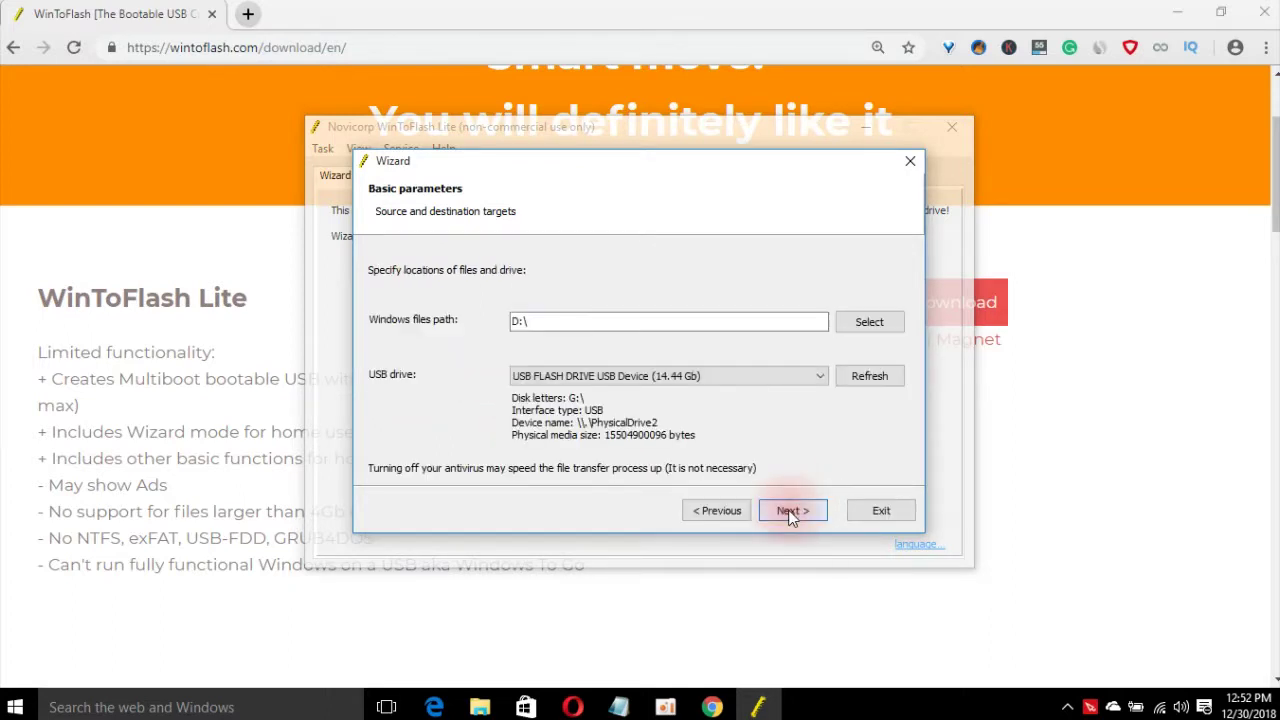
pyautogui.click(866, 325)
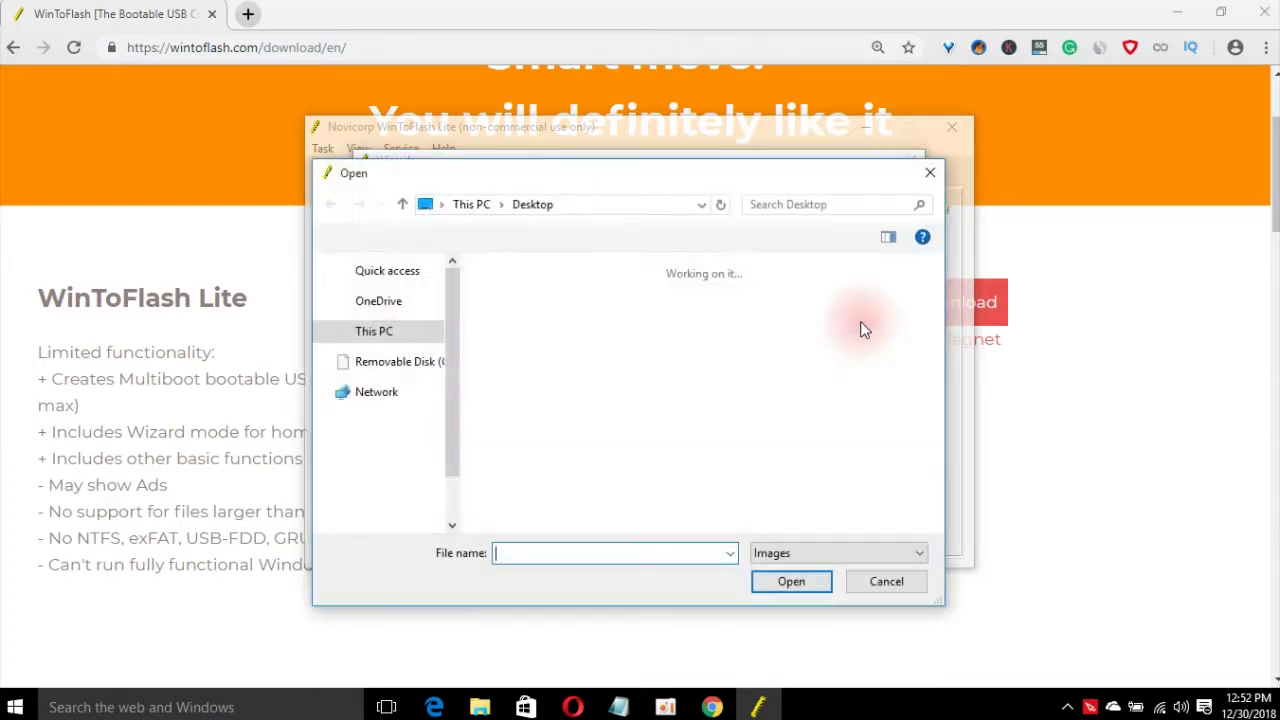
pyautogui.click(881, 462)
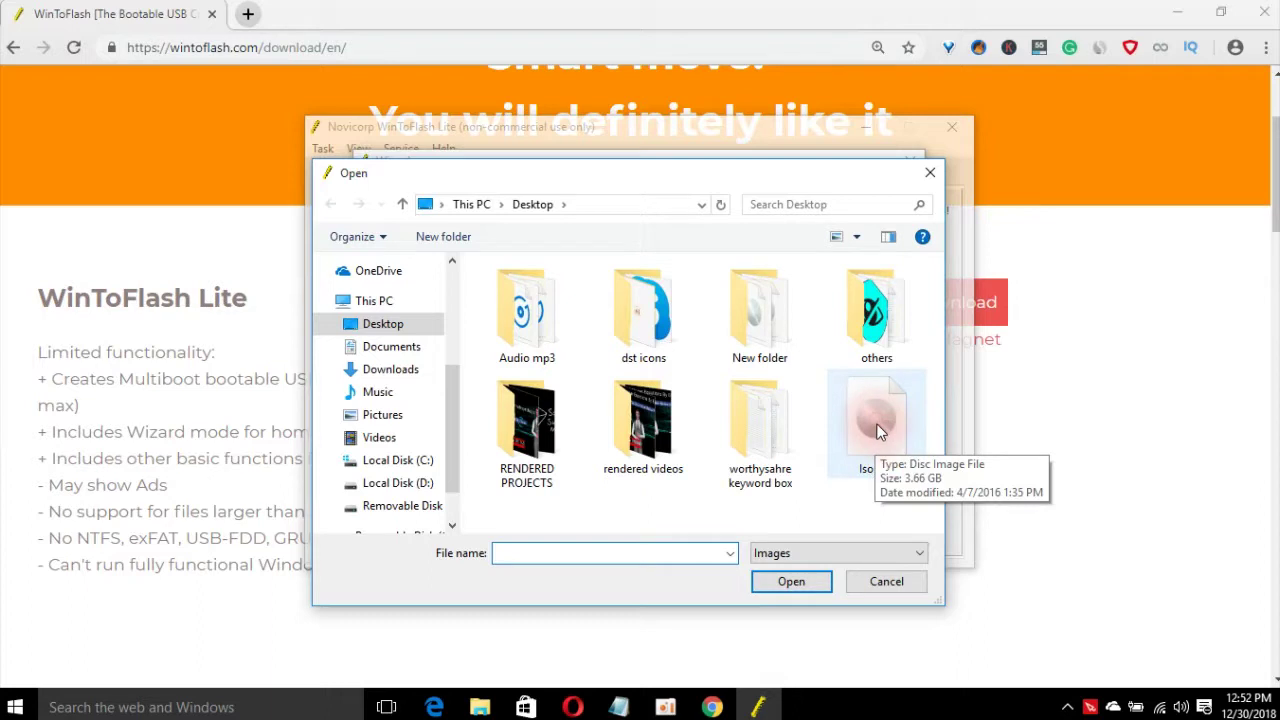
pyautogui.doubleClick(873, 420)
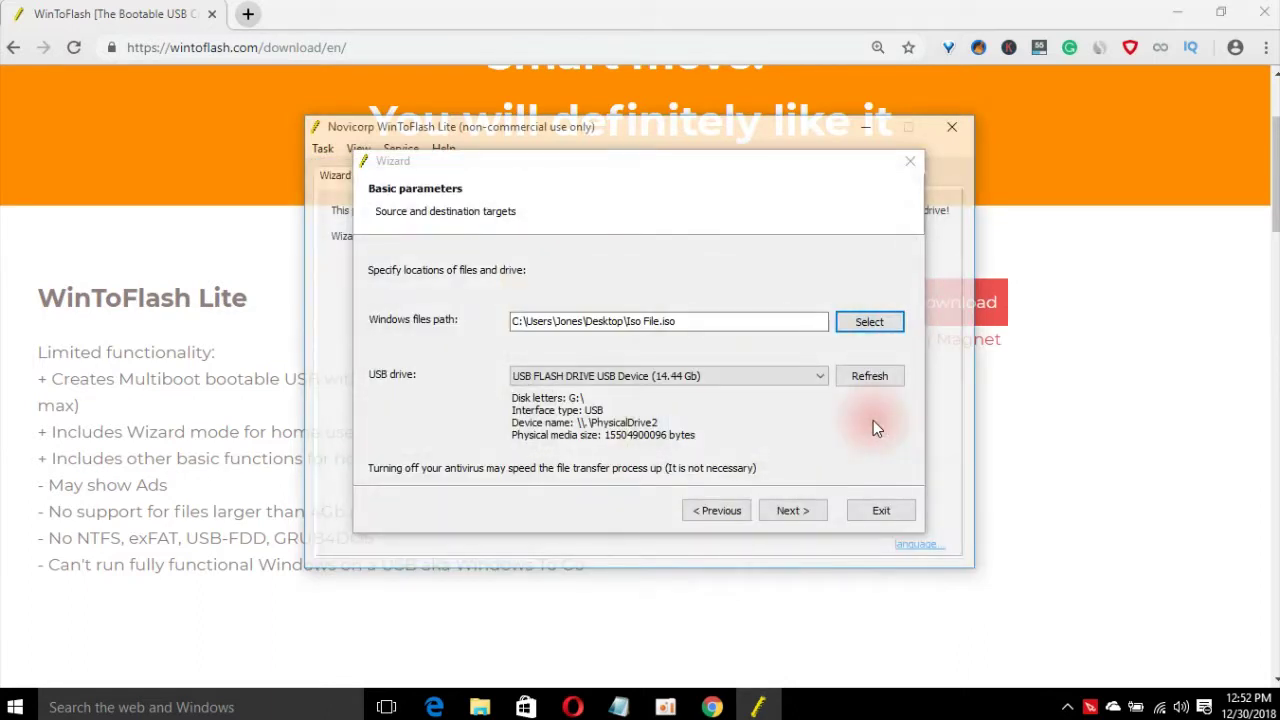
# - Start creating the bootable drive on the USB flash drive and accept the terms of the Windows license agreement
pyautogui.click(792, 513)
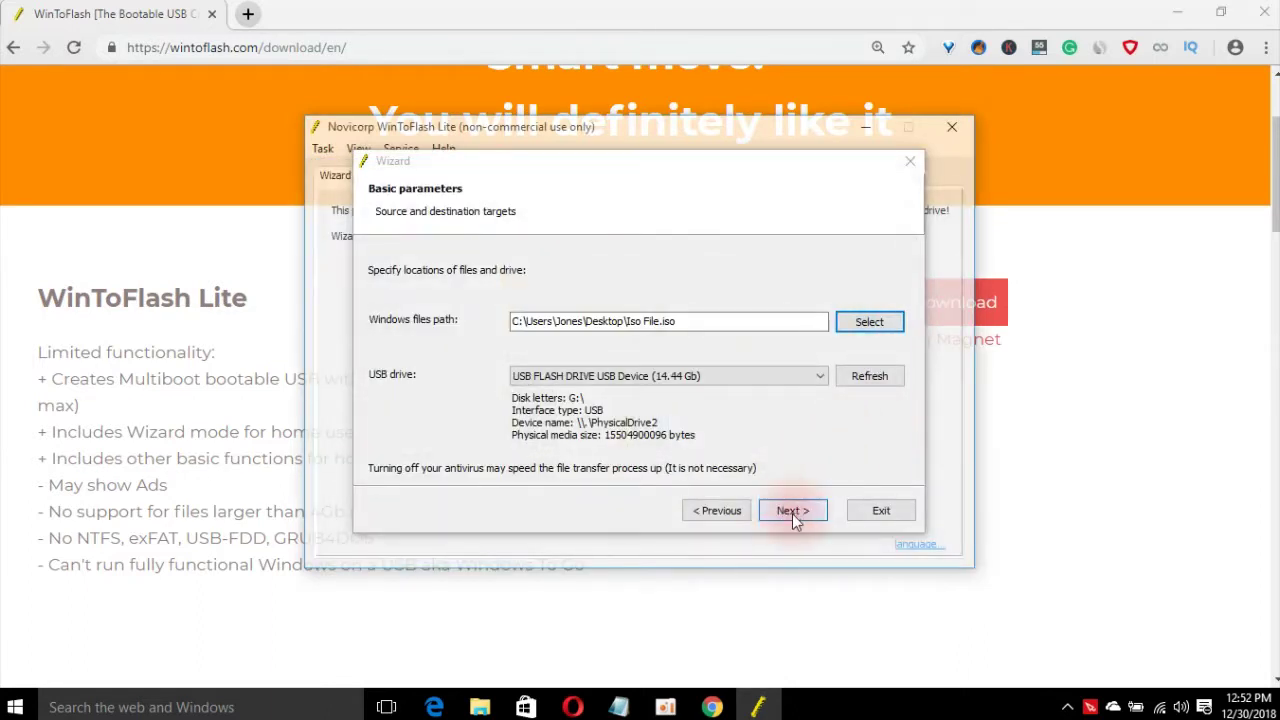
pyautogui.click(789, 523)
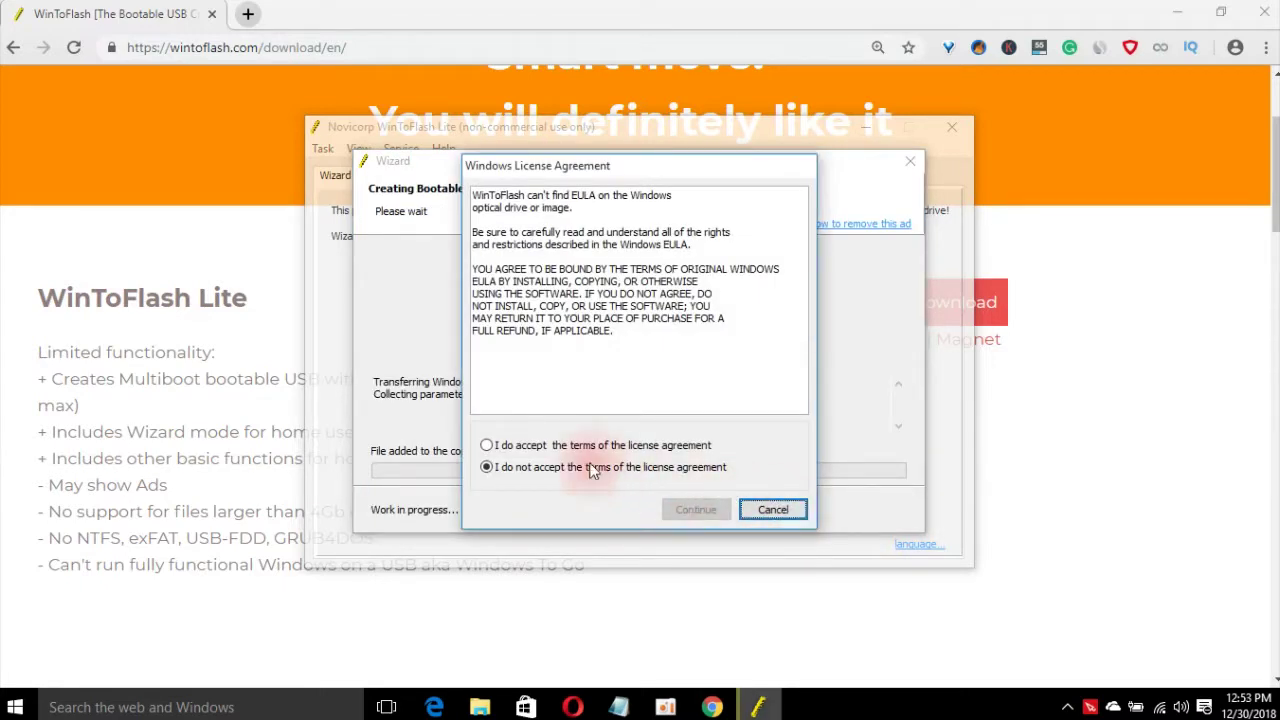
pyautogui.click(487, 446)
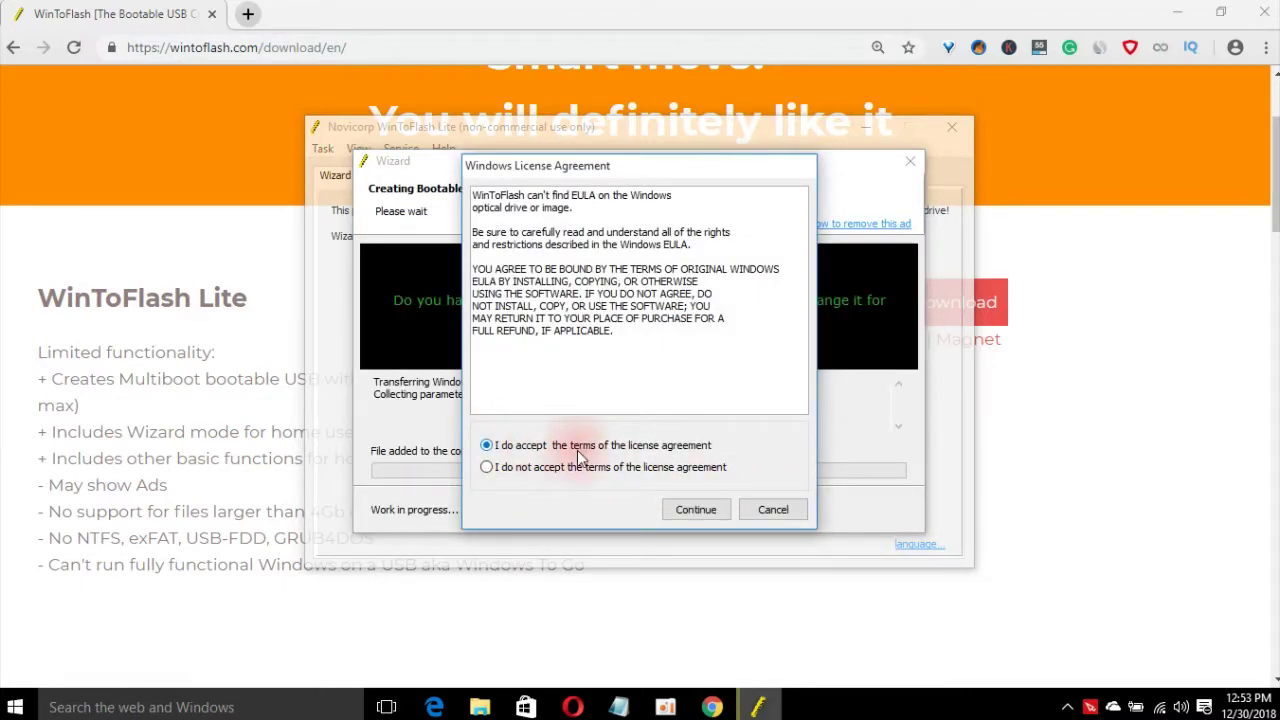
pyautogui.click(692, 511)
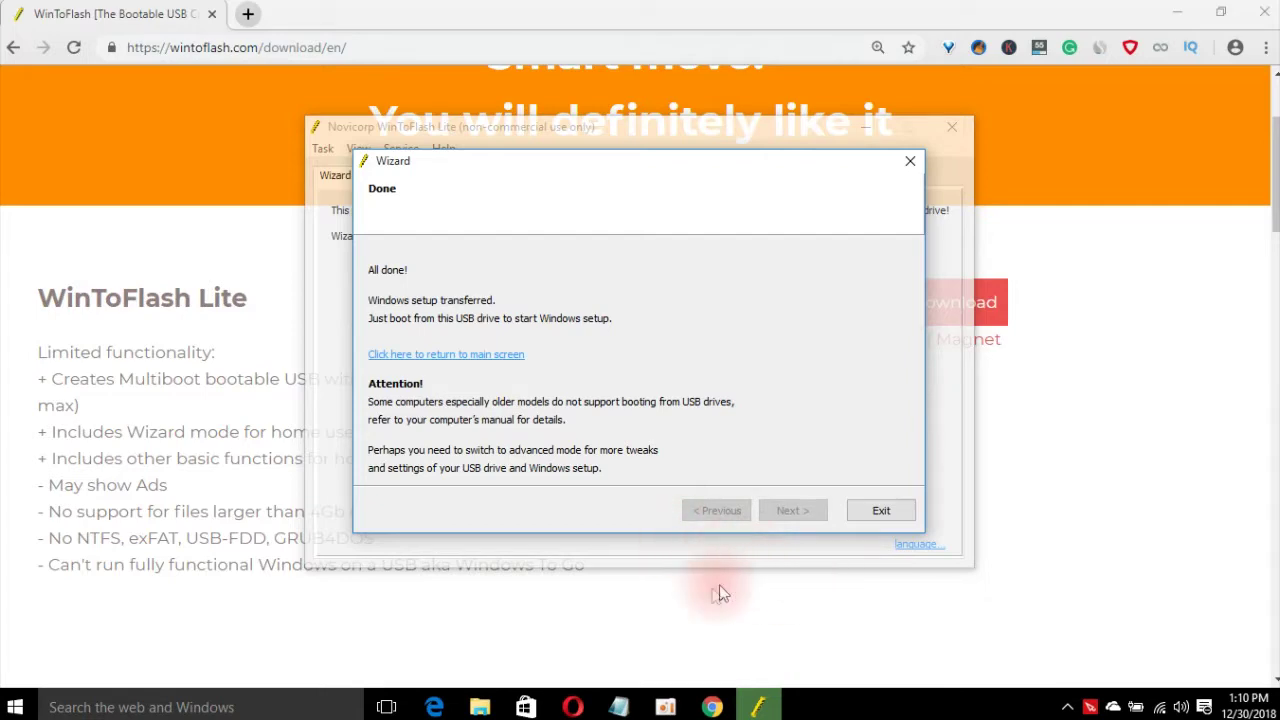
# - Switch to the This PC window in File Explorer and check the space used on Removable Disk (G:)
pyautogui.moveTo(478, 700)
pyautogui.moveTo(455, 640)
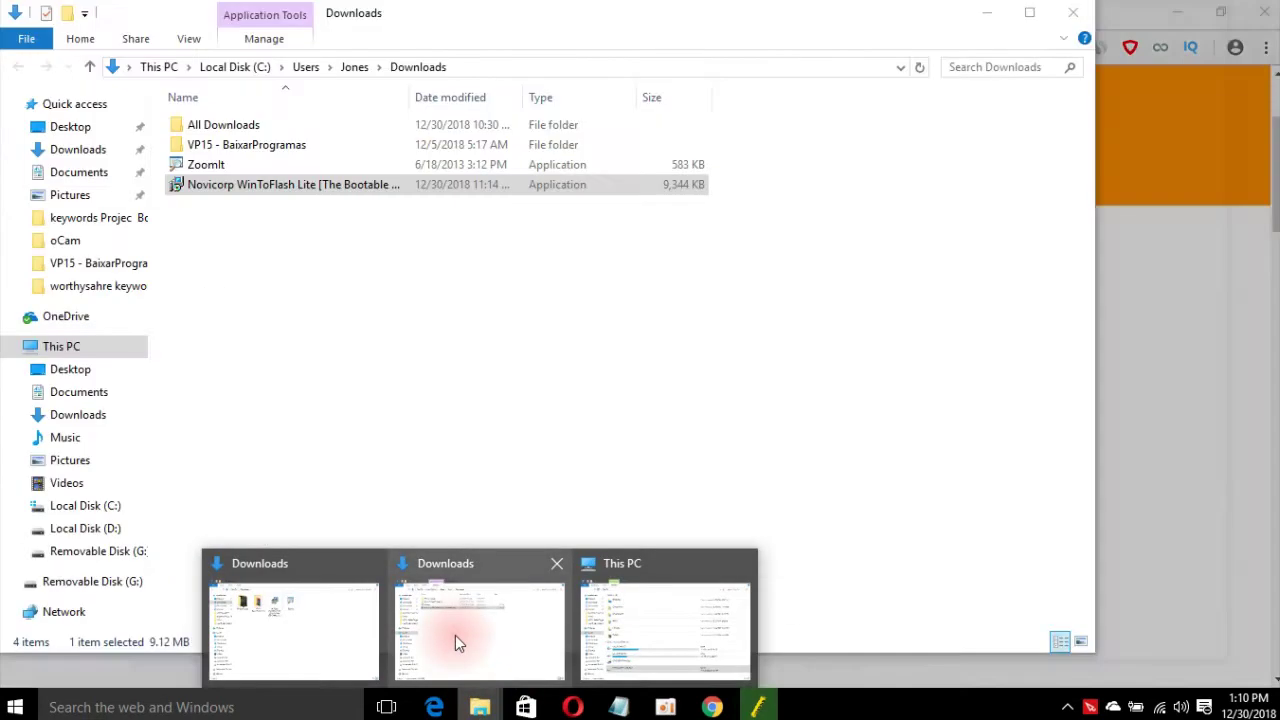
pyautogui.click(651, 616)
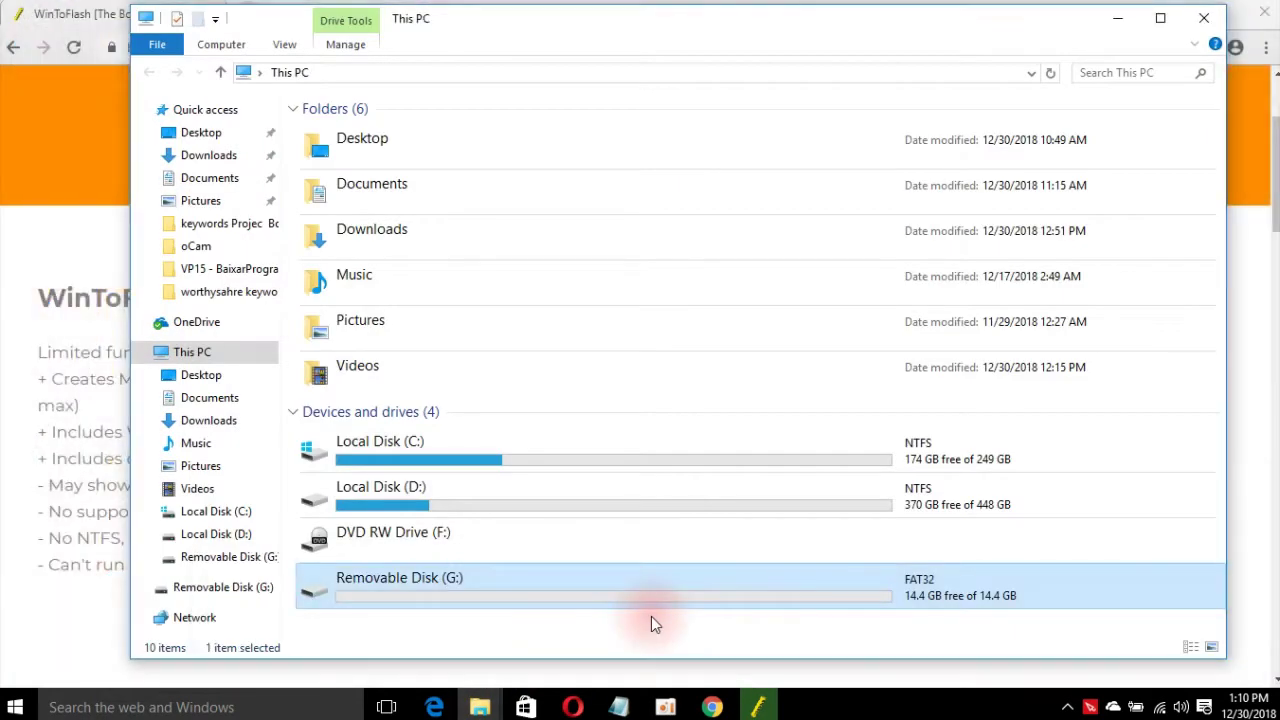
pyautogui.click(217, 351)
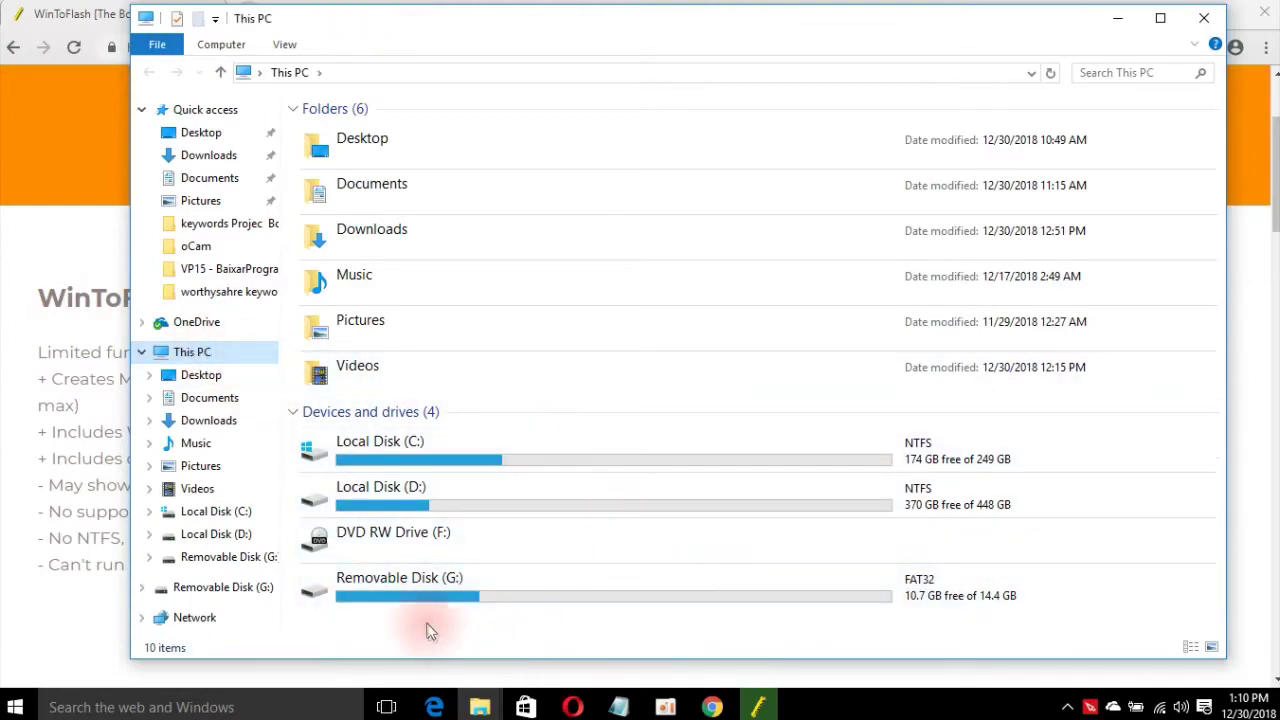